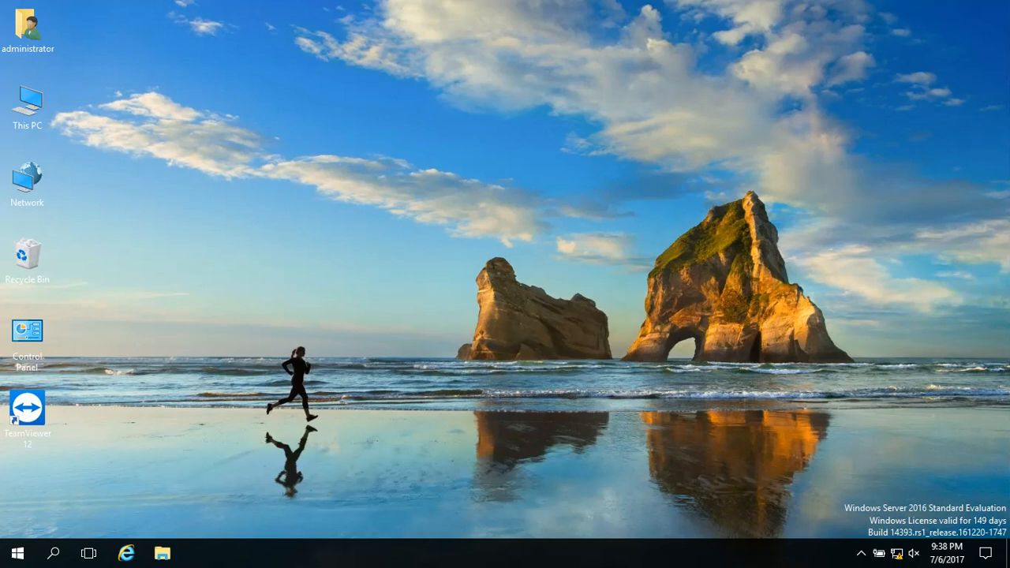
# - Launch Active Directory Users and Computers (dsa.msc) and select the user account listed just above Schema Admins
pyautogui.press('super+r')
pyautogui.write('dsa')
pyautogui.press('Down')
pyautogui.press('Return')
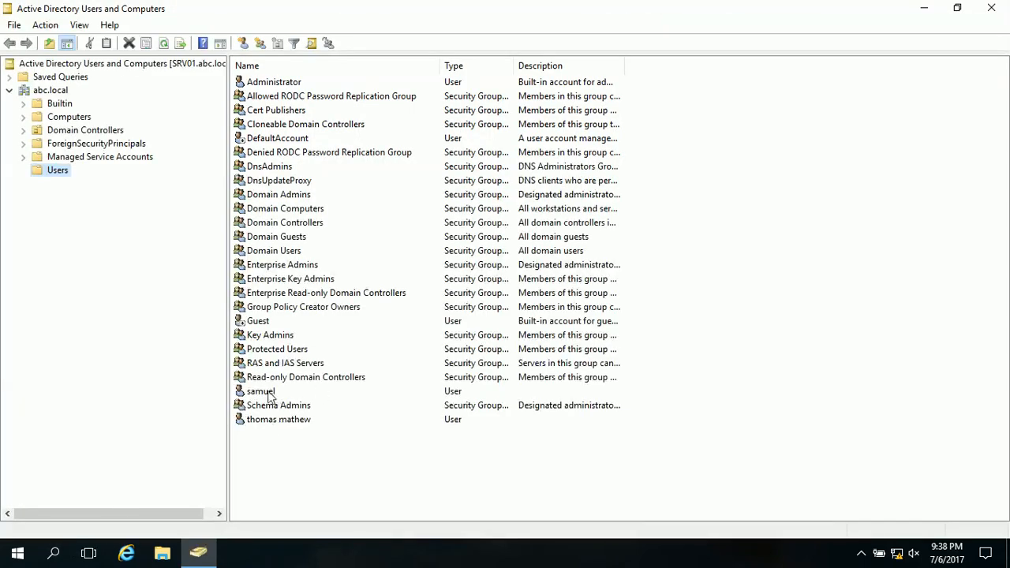
pyautogui.click(269, 392)
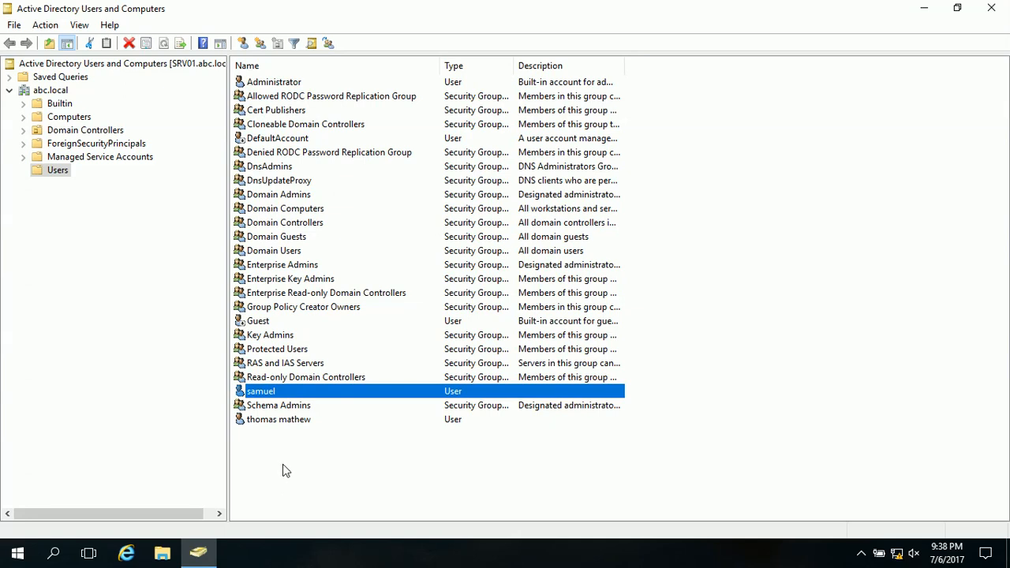
pyautogui.rightClick(299, 451)
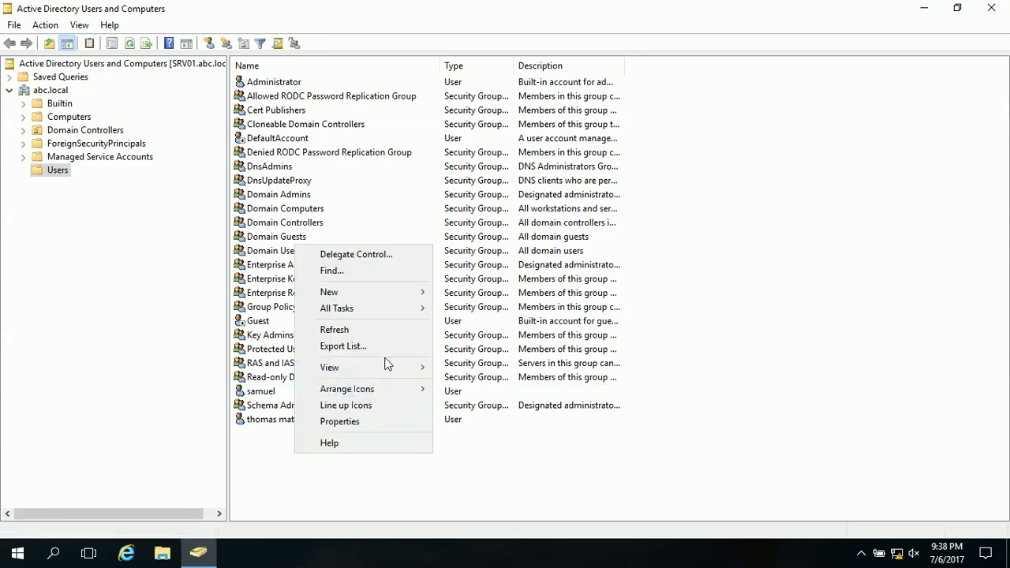
pyautogui.moveTo(409, 291)
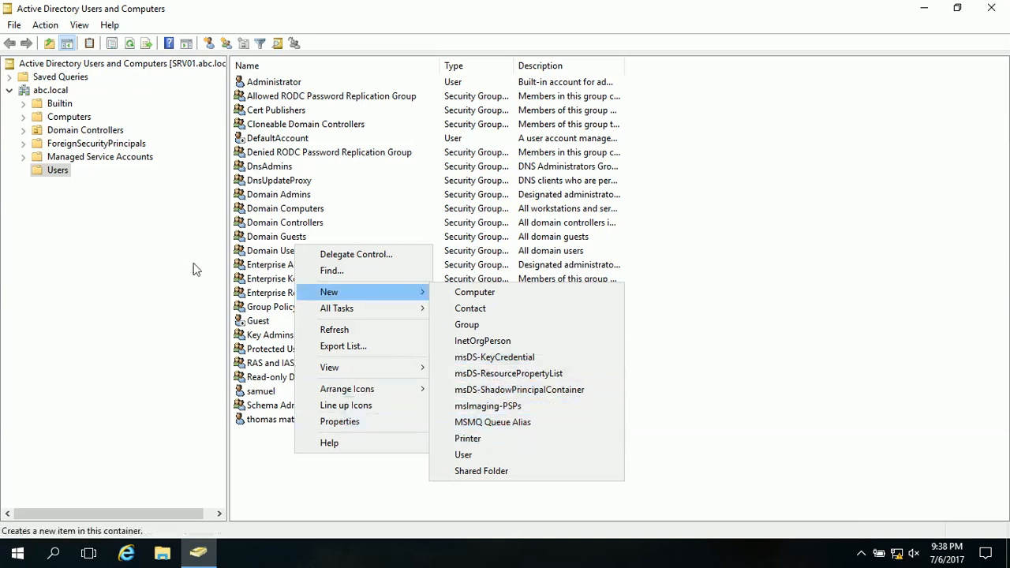
pyautogui.click(167, 247)
pyautogui.rightClick(64, 175)
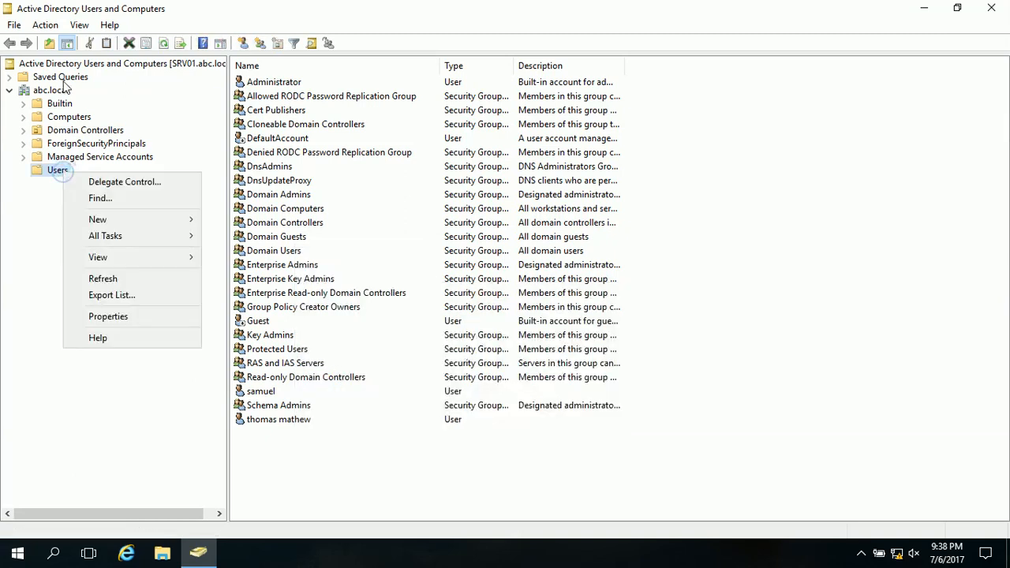
pyautogui.moveTo(120, 223)
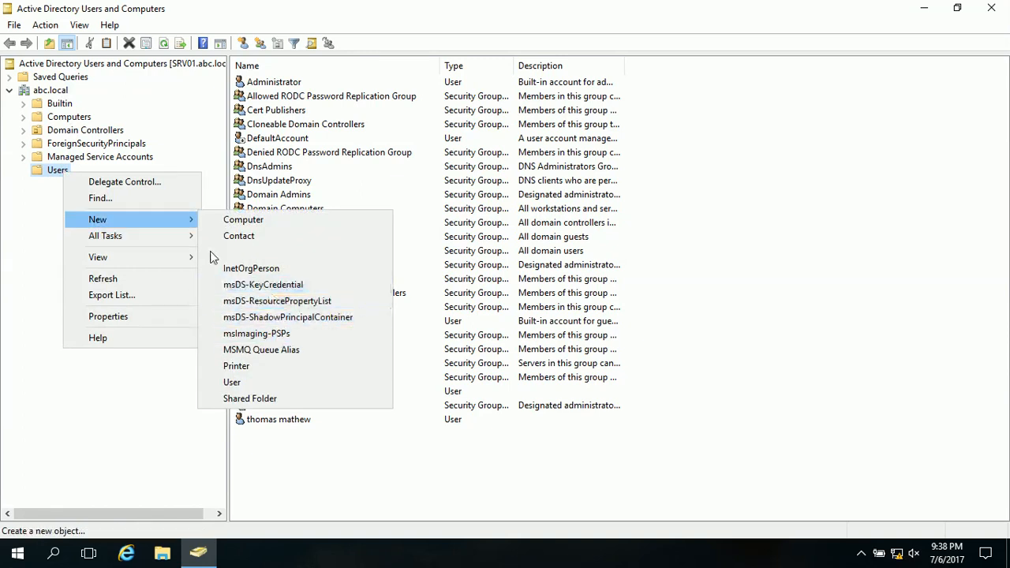
# - Create an organizational unit named ACCOUNTS directly under the abc.local domain
pyautogui.click(59, 91)
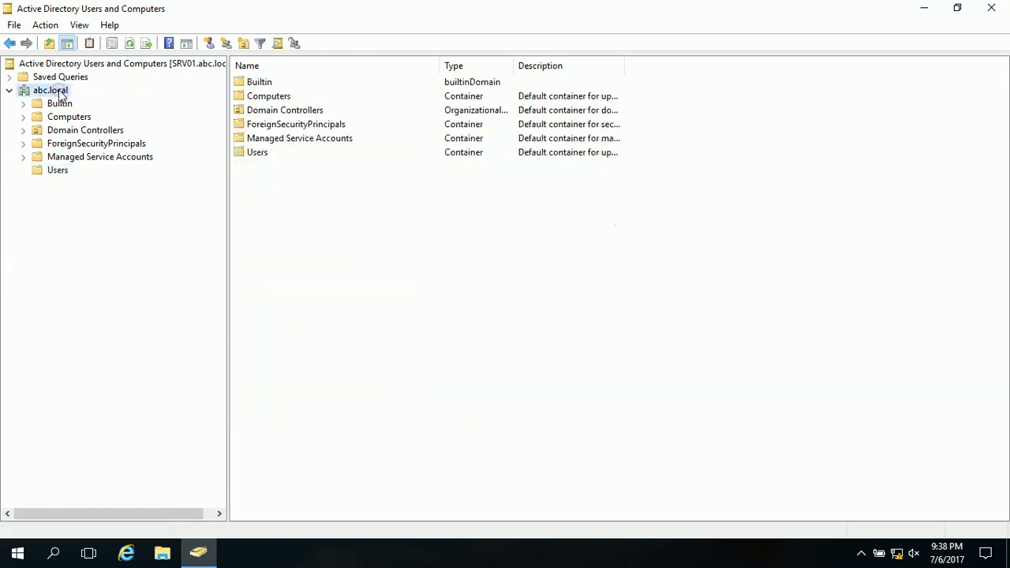
pyautogui.rightClick(59, 92)
pyautogui.moveTo(167, 205)
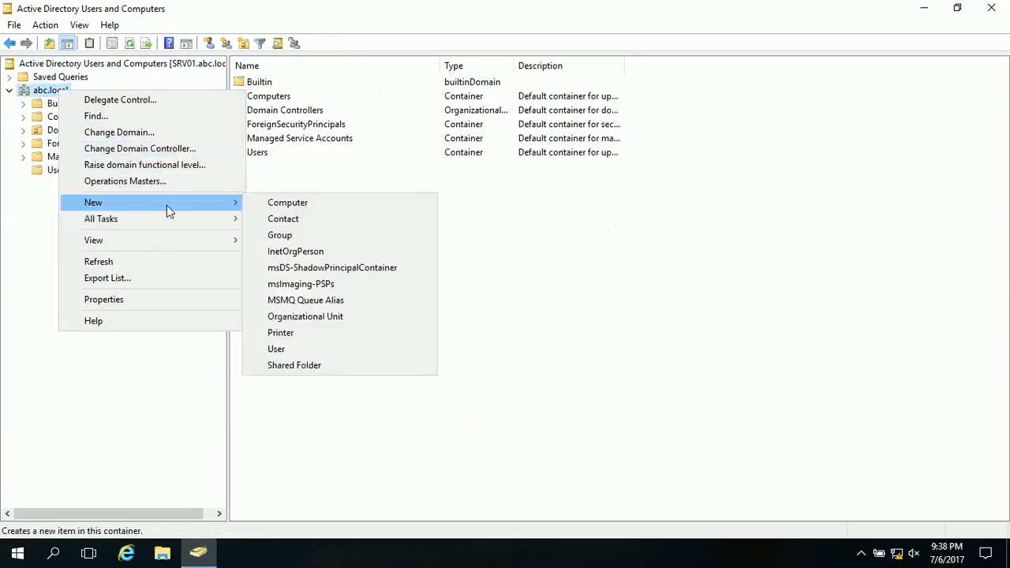
pyautogui.click(305, 317)
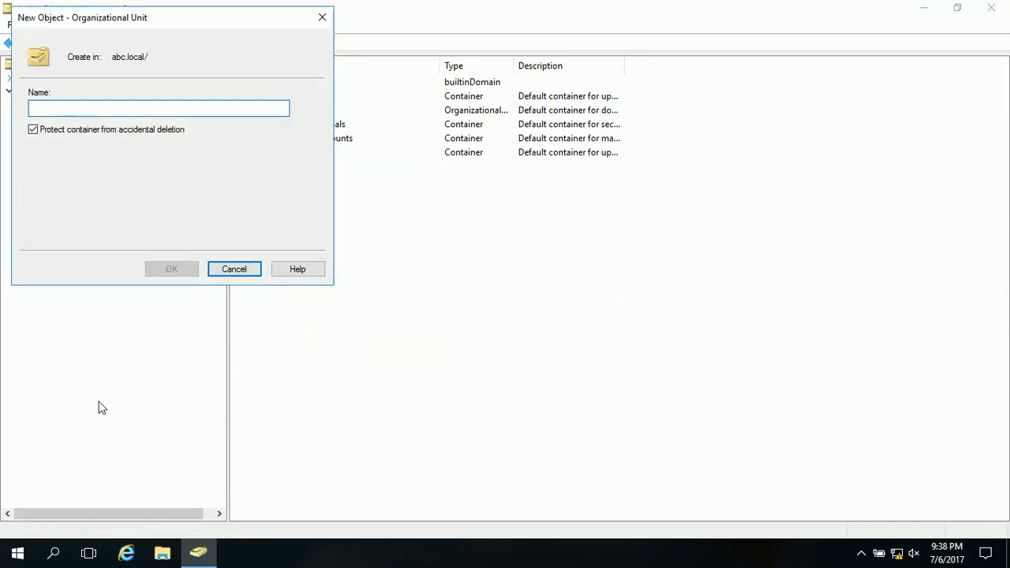
pyautogui.write('ACCOUNTS')
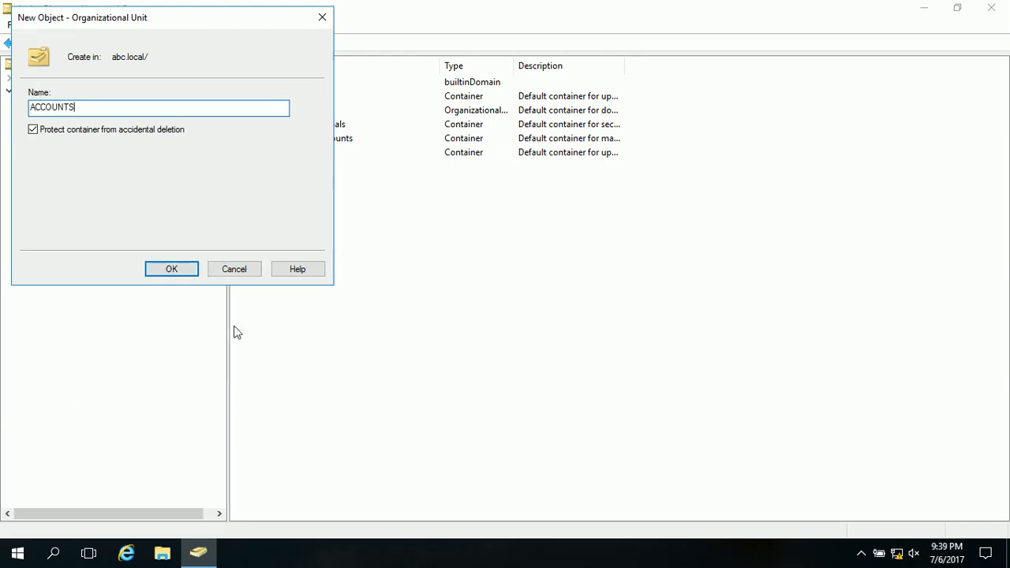
pyautogui.click(189, 271)
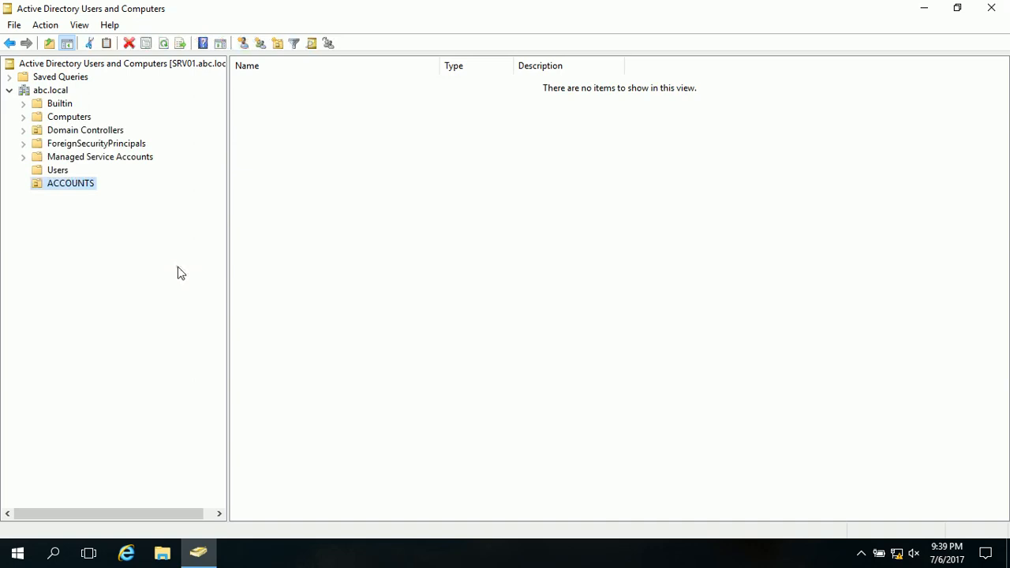
# - Move the user account listed just above Schema Admins from Users into the ACCOUNTS organizational unit and display that unit's contents
pyautogui.click(64, 171)
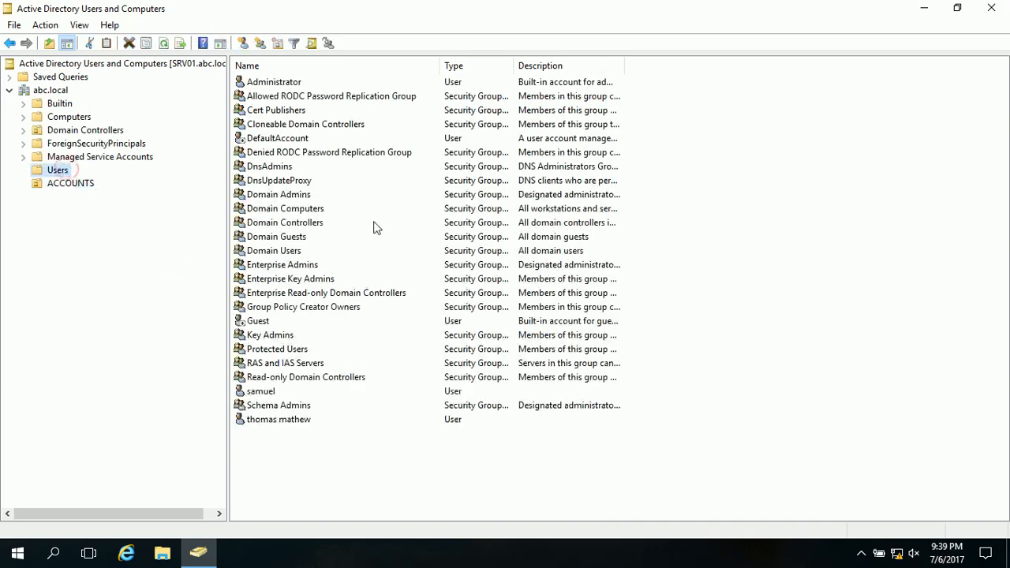
pyautogui.click(274, 394)
pyautogui.rightClick(273, 399)
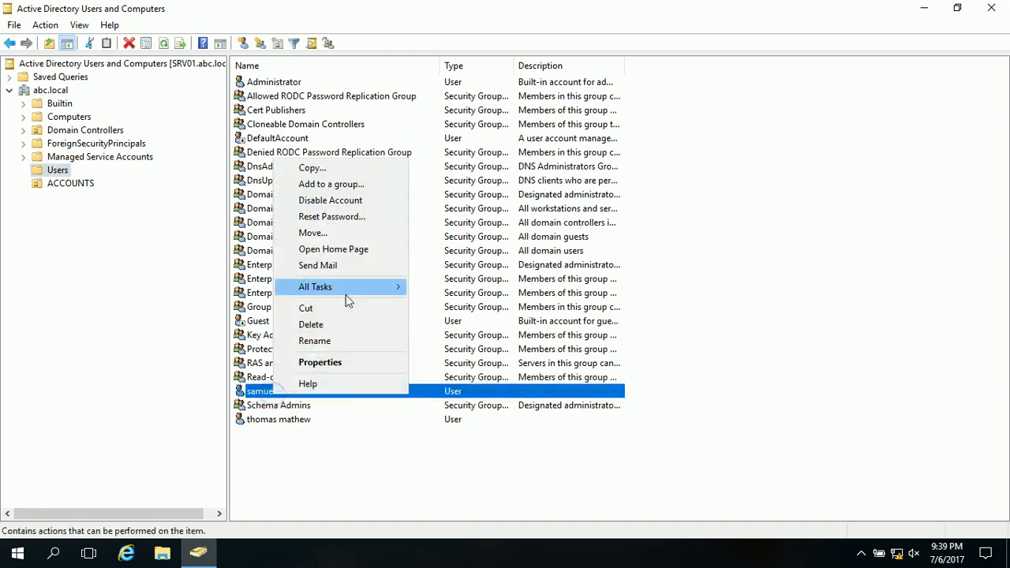
pyautogui.click(345, 235)
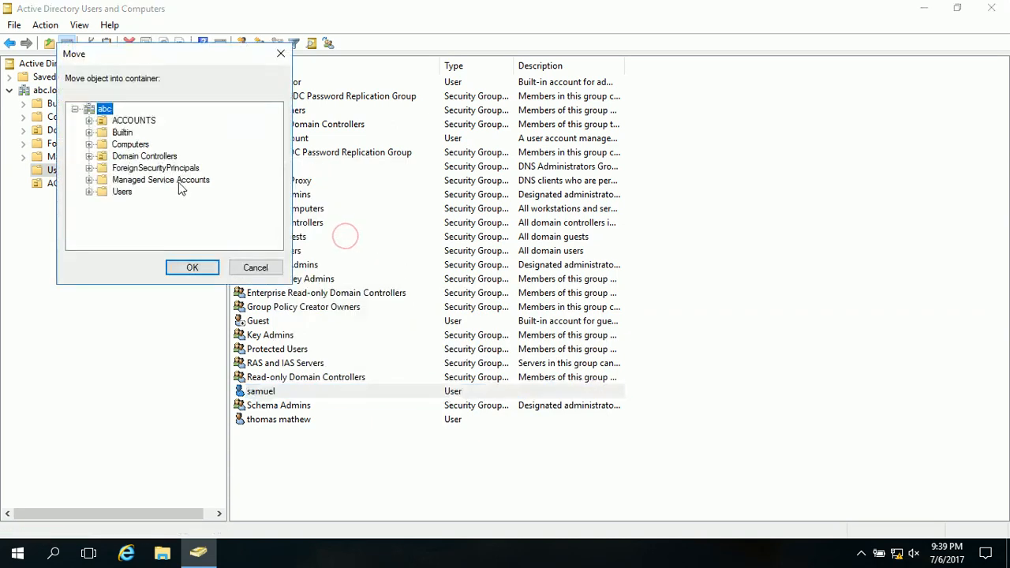
pyautogui.click(139, 123)
pyautogui.click(189, 270)
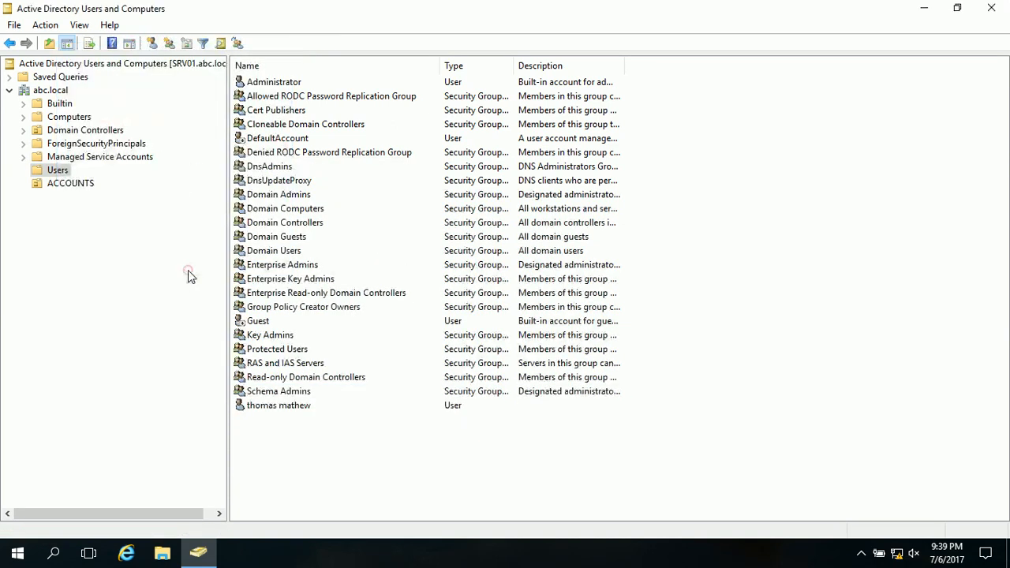
pyautogui.click(88, 183)
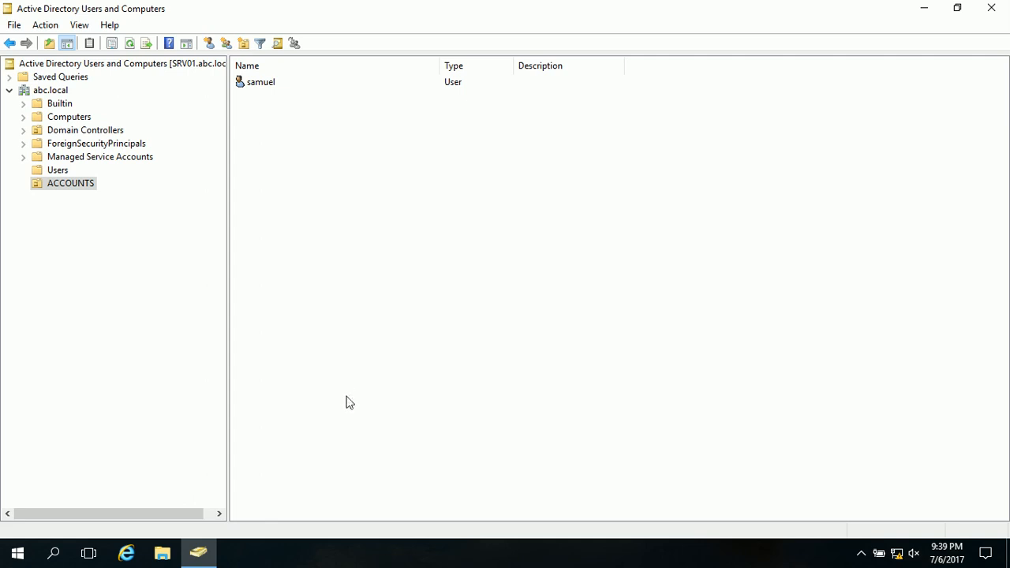
# - Launch the Group Policy Management console (gpmc.msc) and widen its console tree so the full policy names fit
pyautogui.press('super+r')
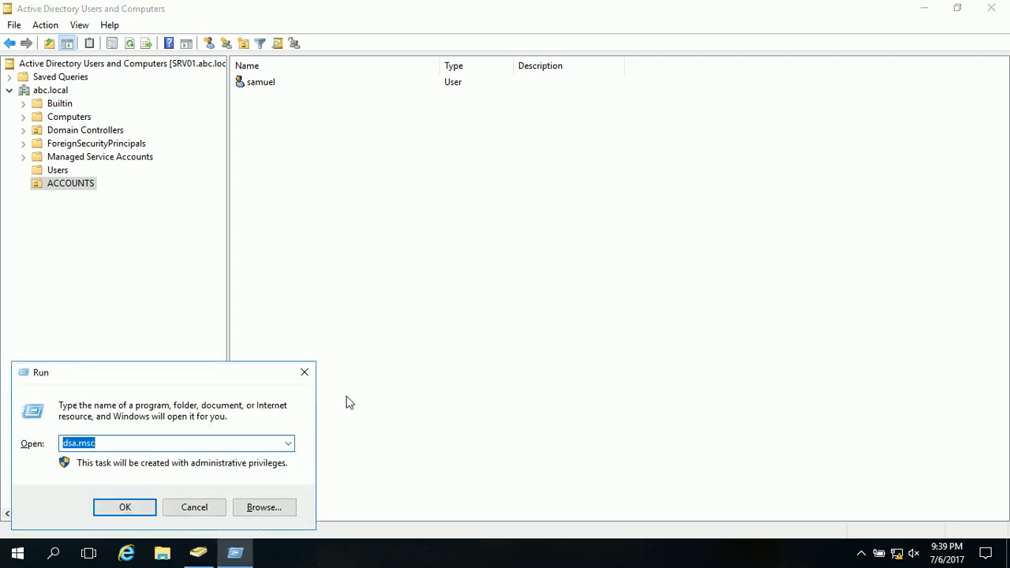
pyautogui.write('gpmc')
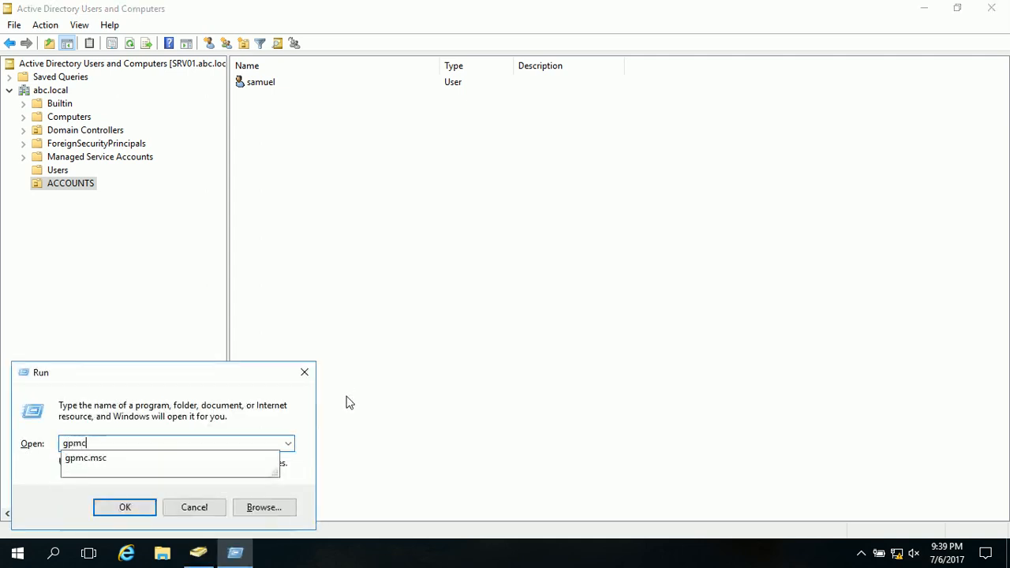
pyautogui.write('.msc')
pyautogui.press('Return')
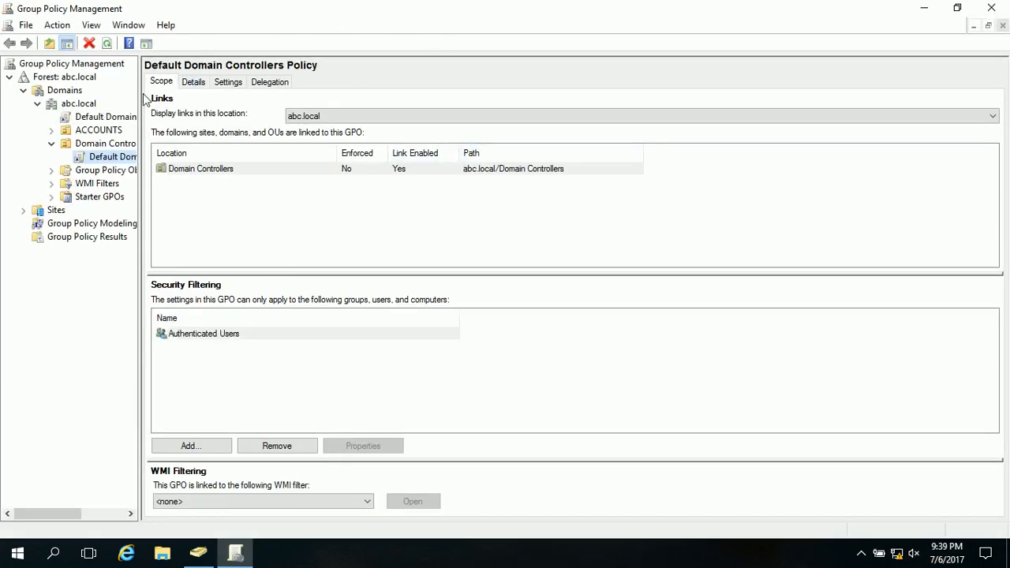
pyautogui.moveTo(139, 93); pyautogui.dragTo(280, 95)
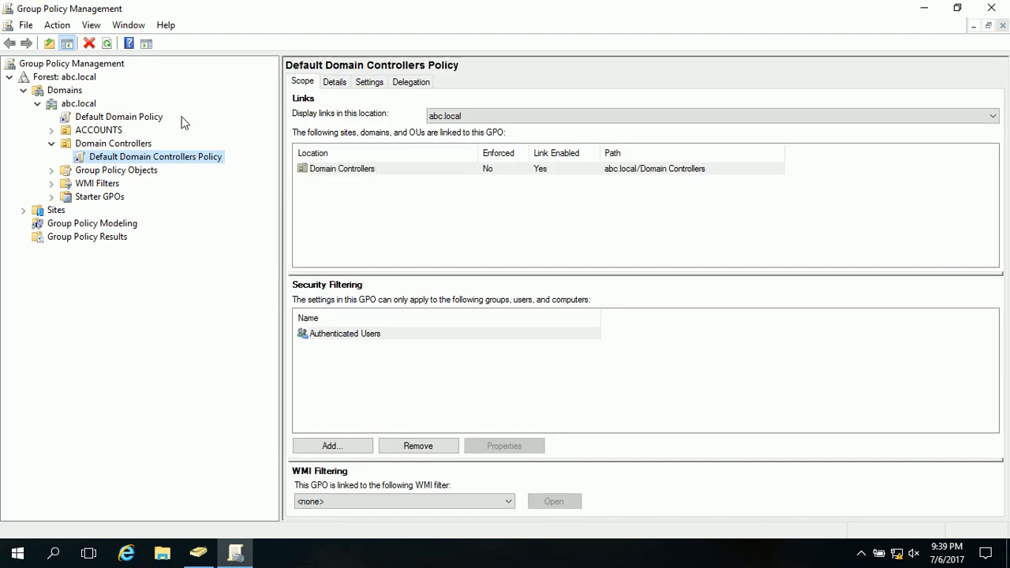
# - Examine the Group Policy Objects of abc.local, both default policies' scope and the policies linked to the ACCOUNTS unit
pyautogui.click(38, 105)
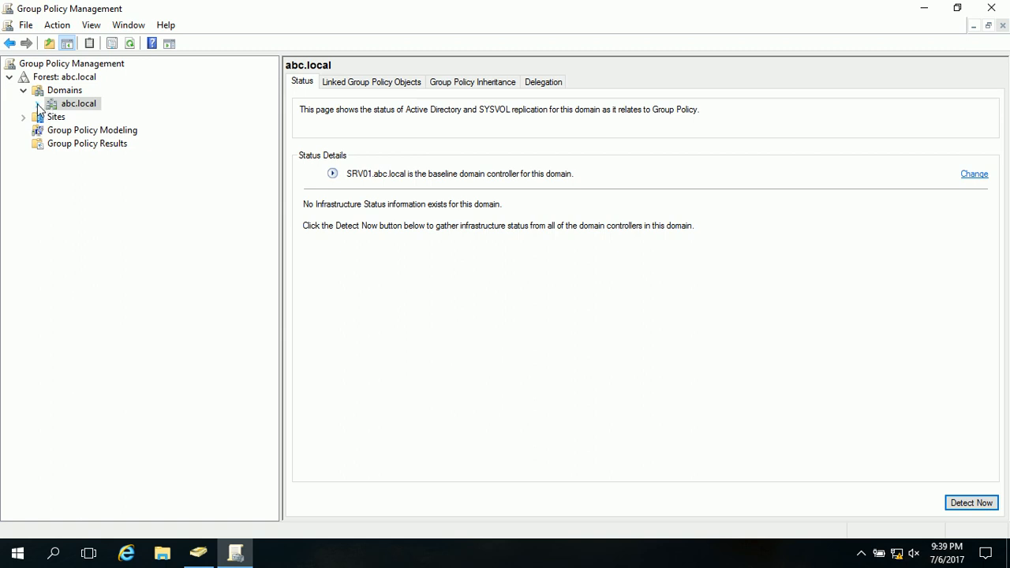
pyautogui.click(38, 105)
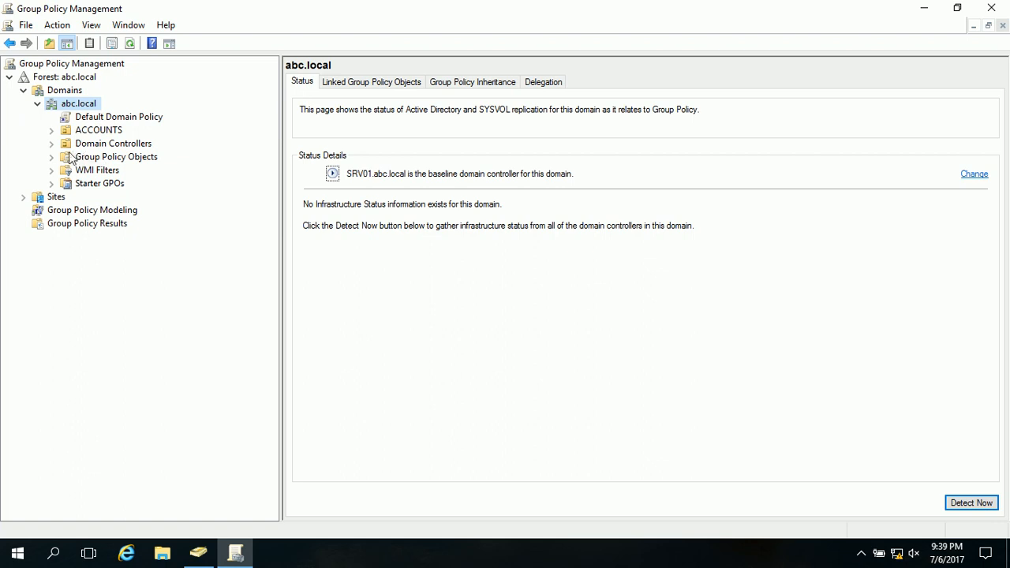
pyautogui.click(87, 160)
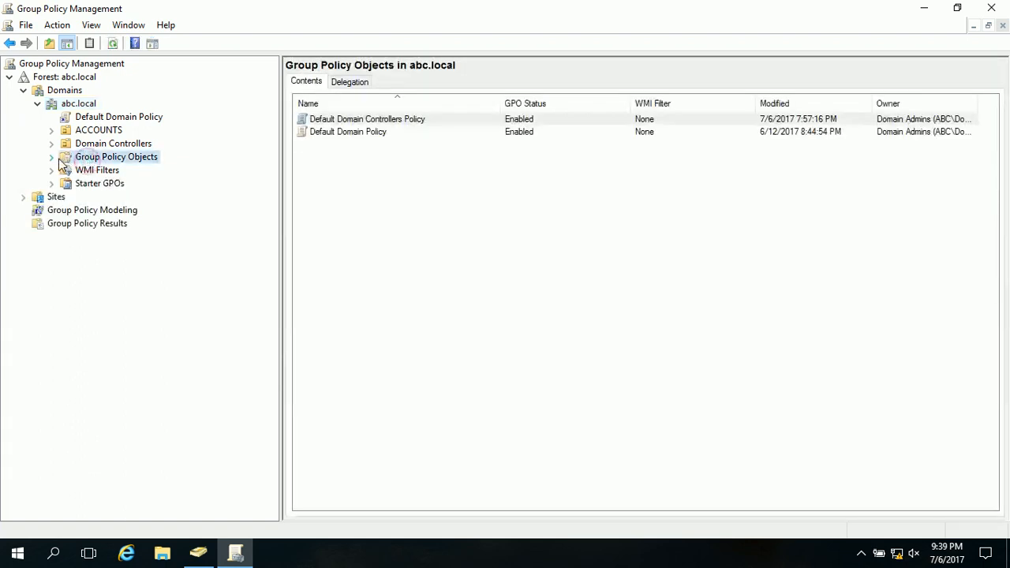
pyautogui.click(50, 157)
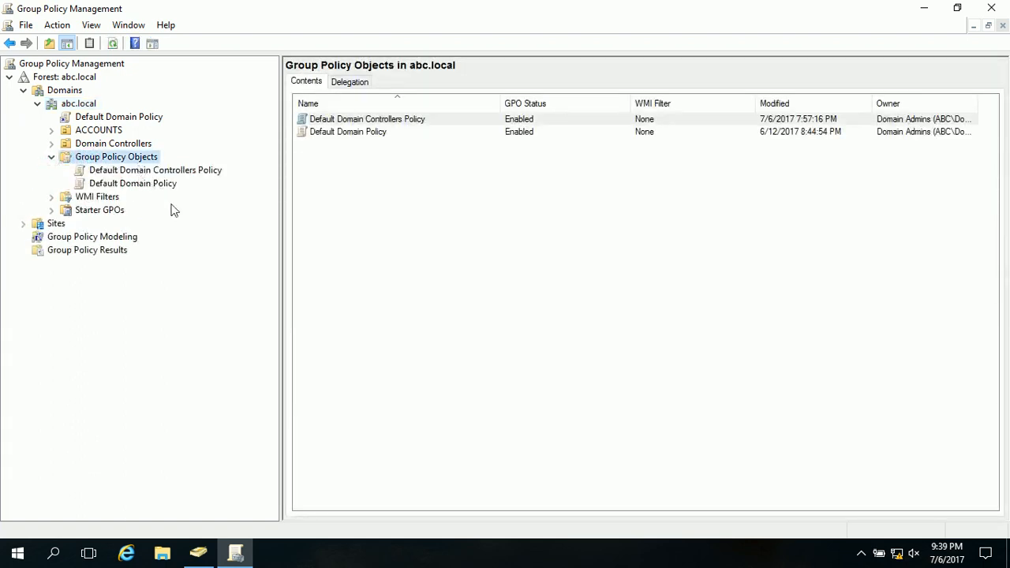
pyautogui.click(167, 173)
pyautogui.click(159, 184)
pyautogui.click(162, 168)
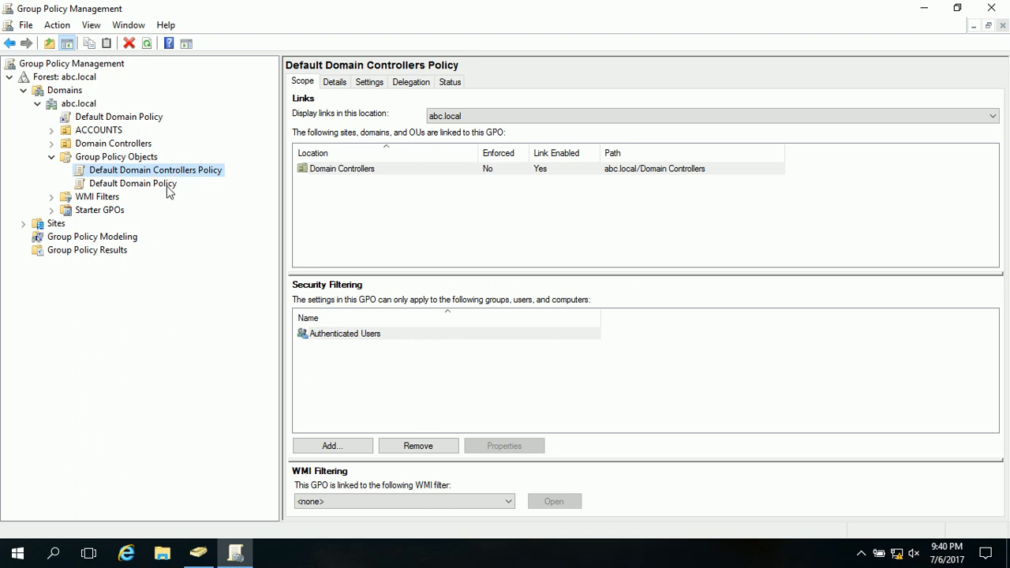
pyautogui.click(167, 186)
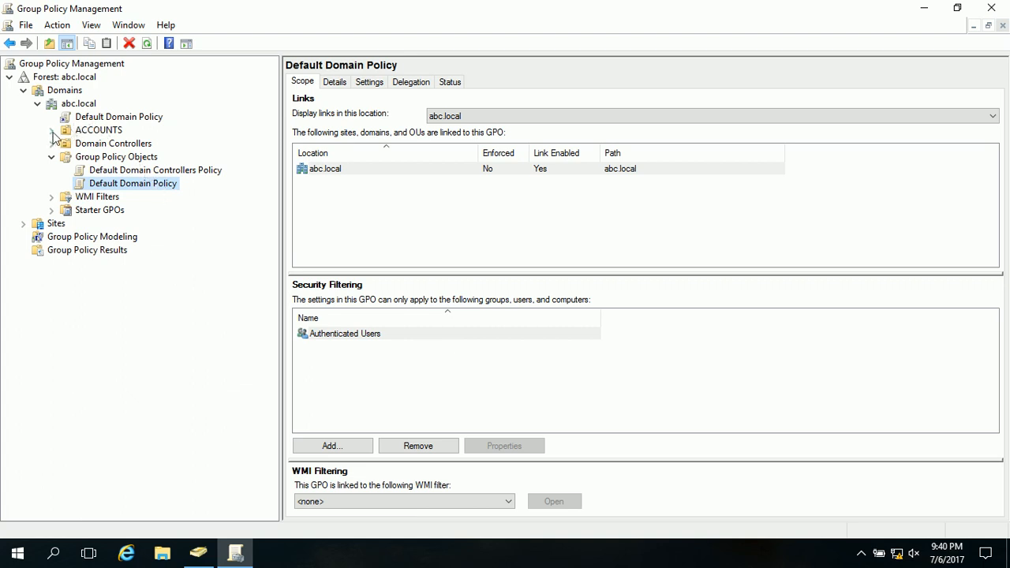
pyautogui.click(101, 131)
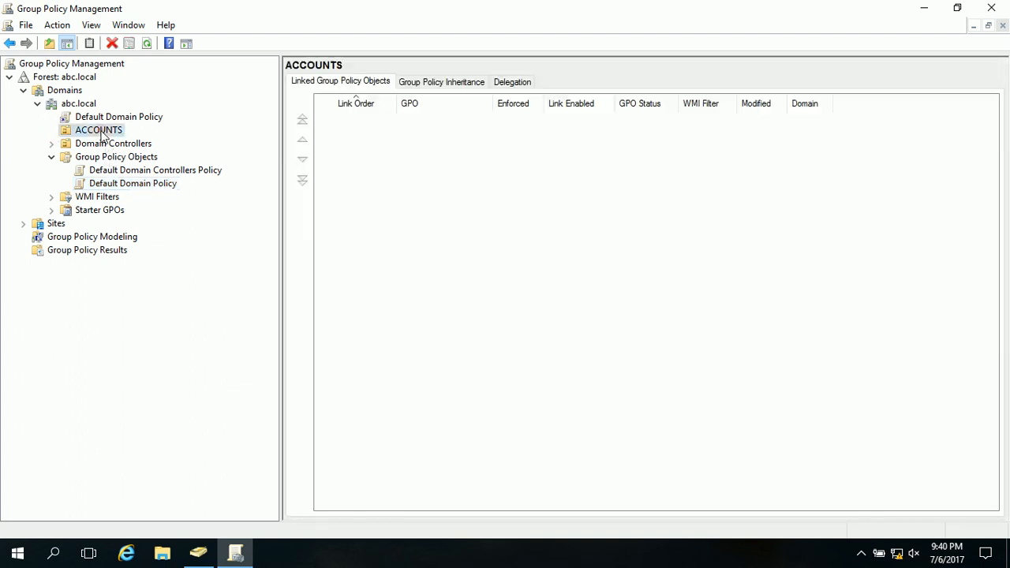
# - Create a Group Policy Object named "deny control panel" in abc.local without a source starter GPO
pyautogui.click(128, 157)
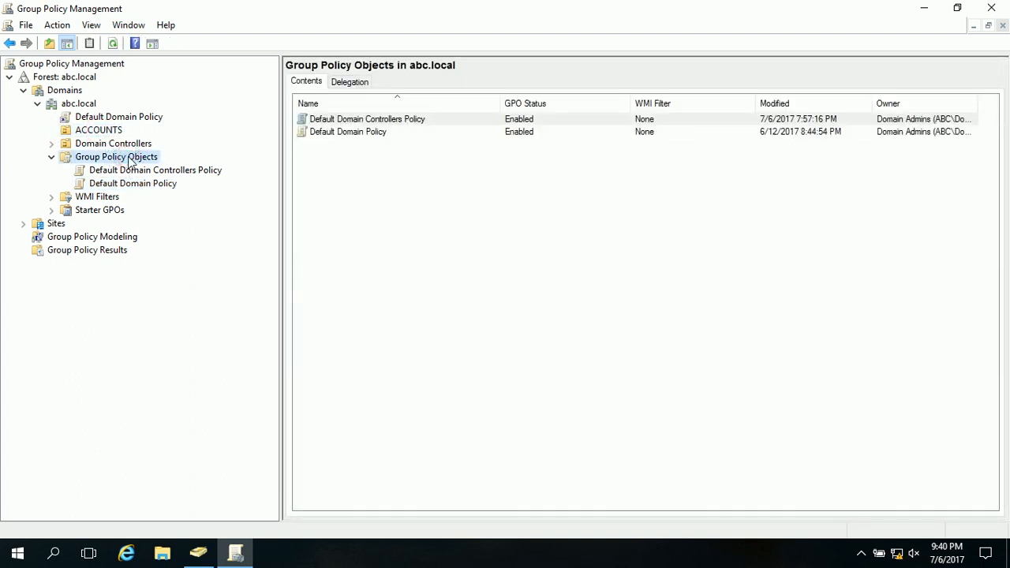
pyautogui.rightClick(129, 158)
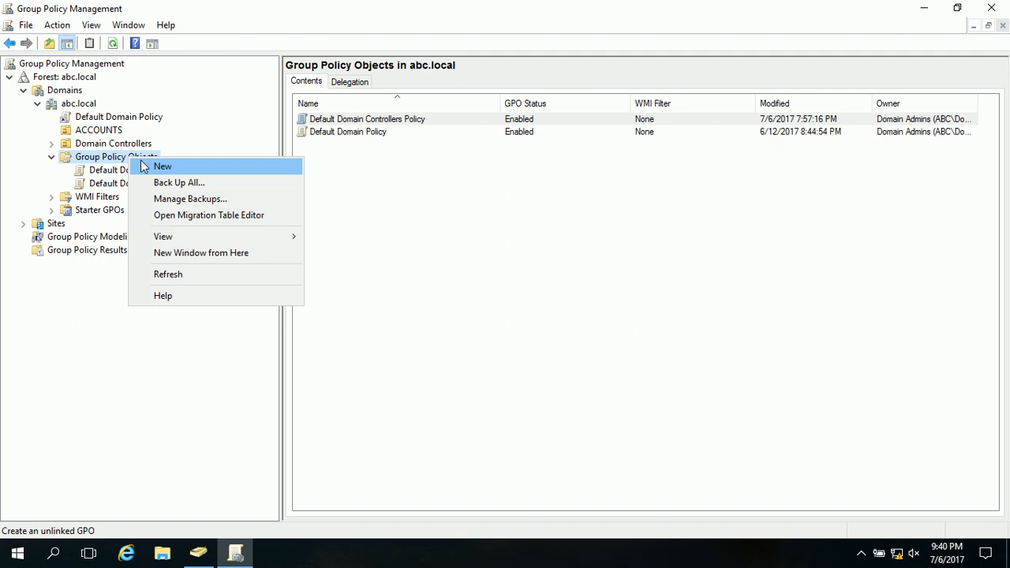
pyautogui.click(144, 165)
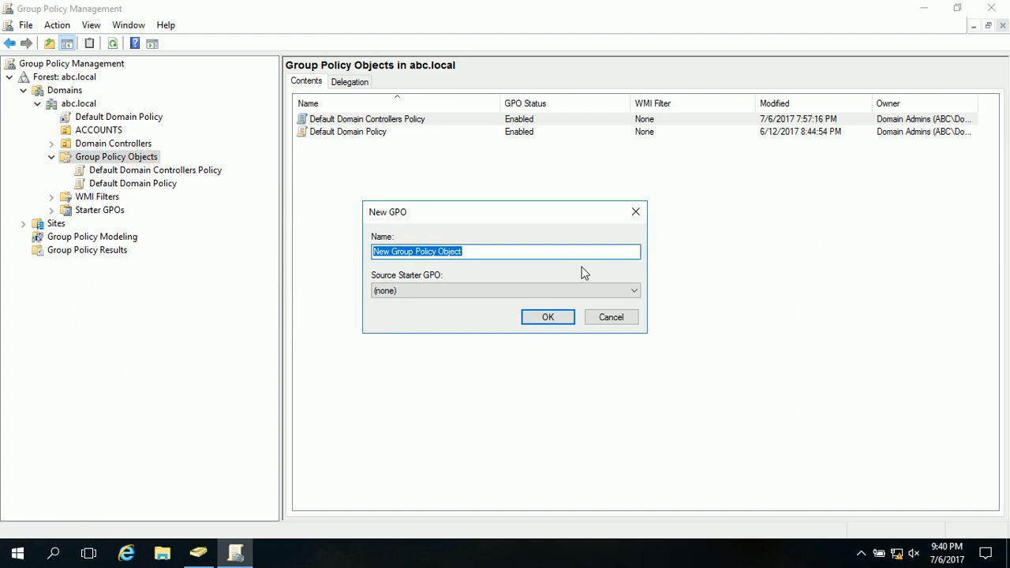
pyautogui.write('control ')
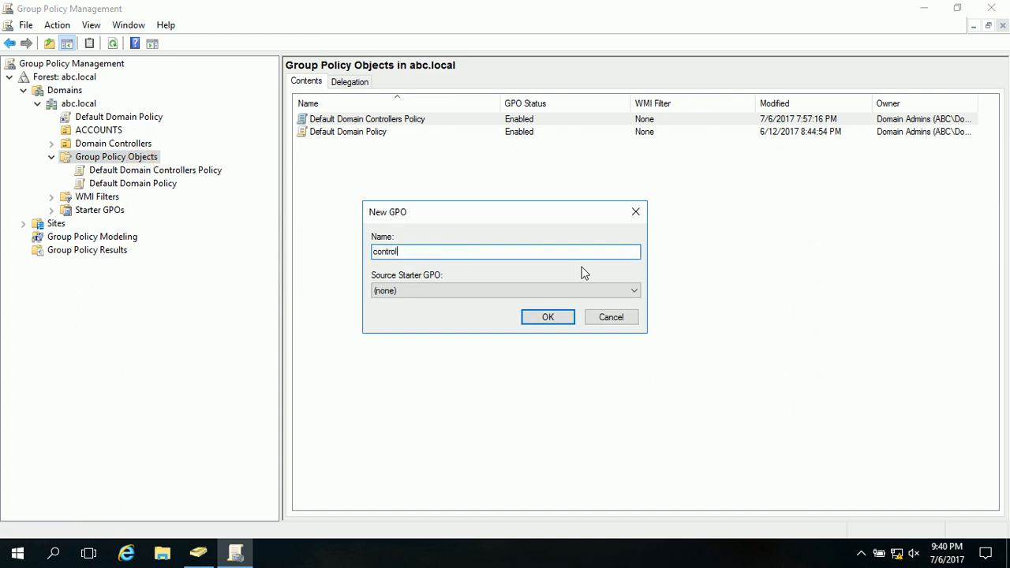
pyautogui.write('panel')
pyautogui.press('Left')
pyautogui.press('Left')
pyautogui.press('Left')
pyautogui.press('Left')
pyautogui.press('Left')
pyautogui.press('Left')
pyautogui.press('Left')
pyautogui.press('Left')
pyautogui.press('Left')
pyautogui.press('Left')
pyautogui.press('Left')
pyautogui.write('deny')
pyautogui.click(541, 319)
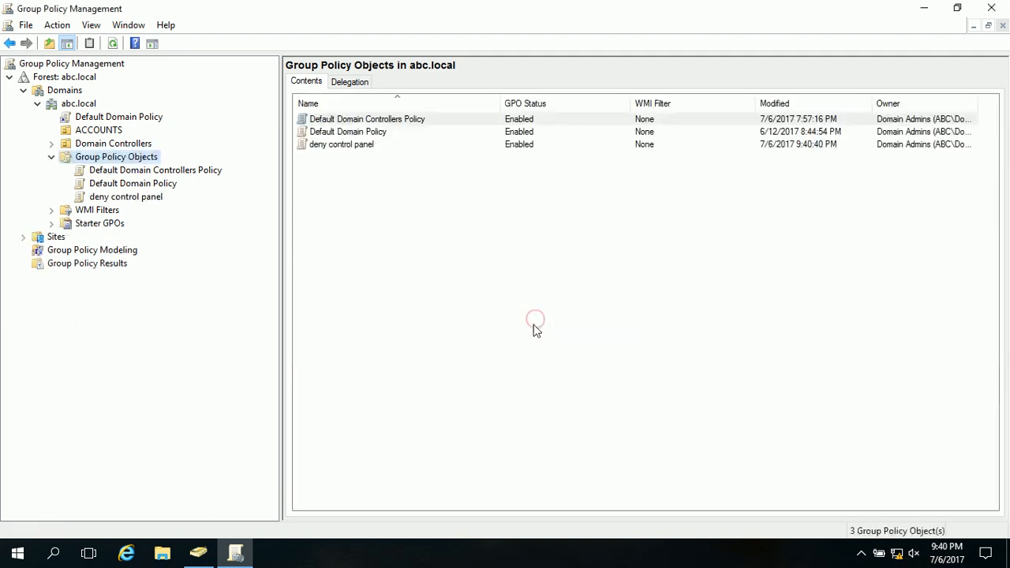
# - Open the "deny control panel" policy for editing and display the Control Panel settings in the User Configuration administrative templates
pyautogui.click(154, 204)
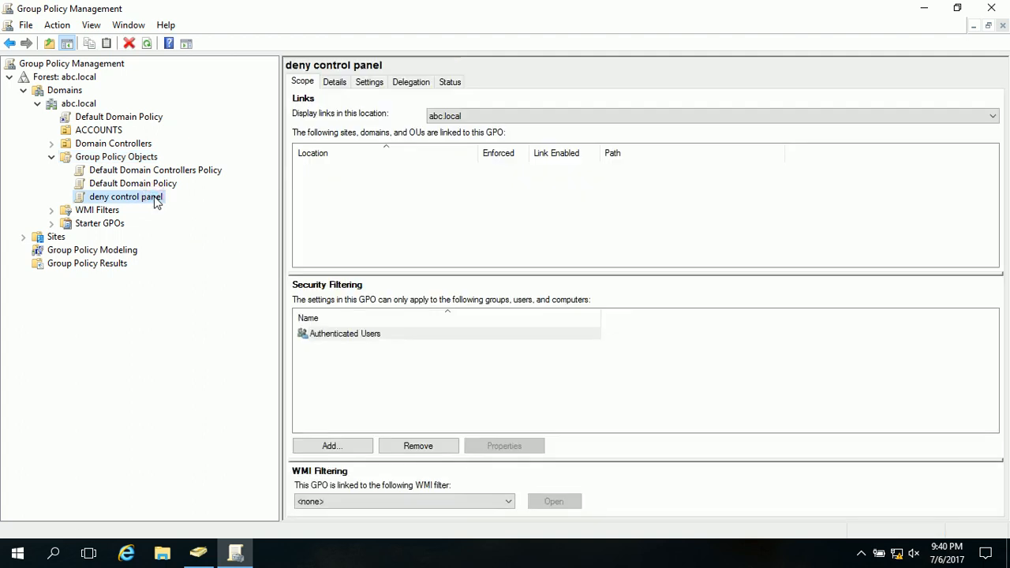
pyautogui.rightClick(154, 199)
pyautogui.click(163, 208)
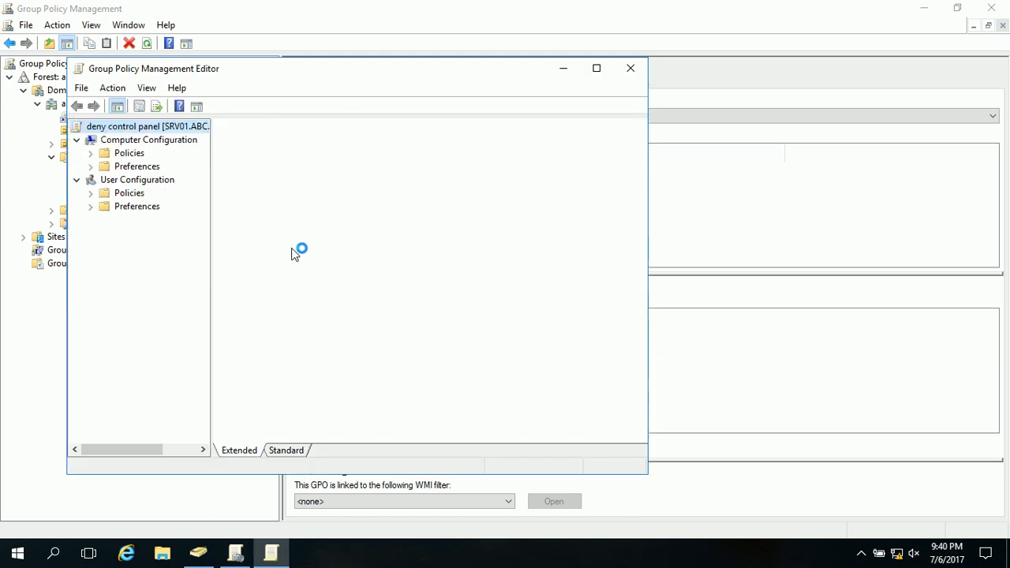
pyautogui.click(89, 194)
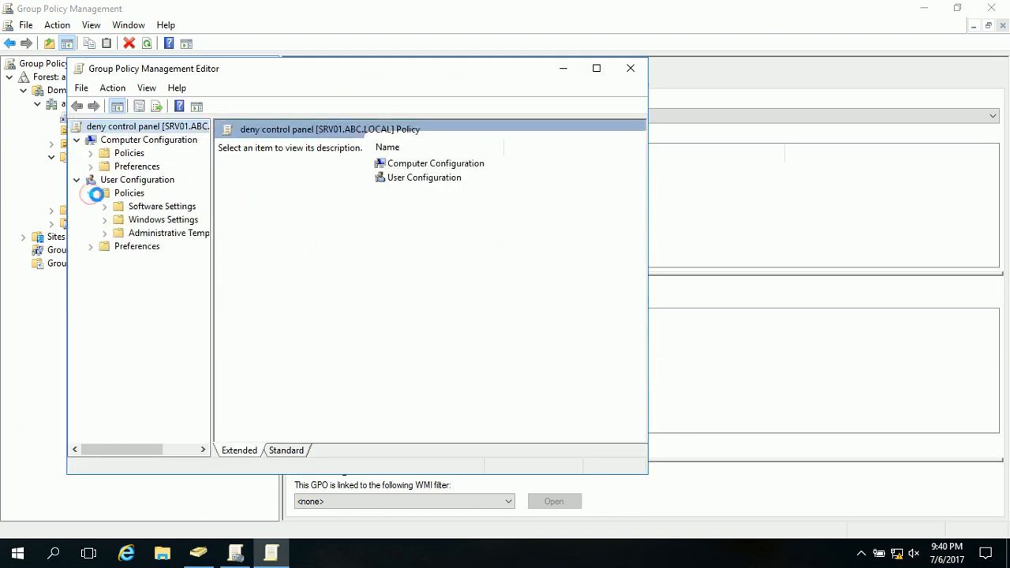
pyautogui.click(104, 232)
pyautogui.click(189, 248)
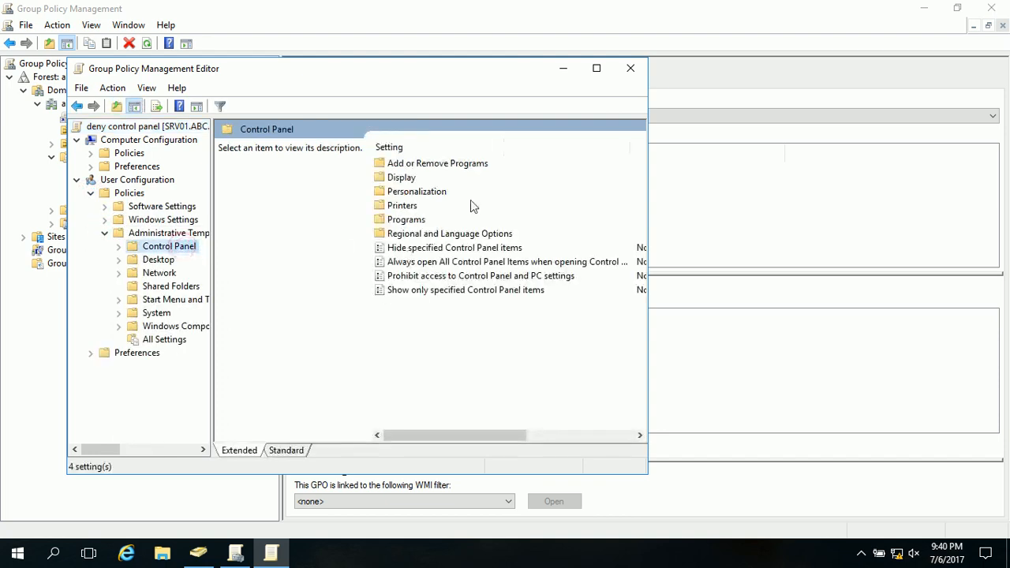
# - Enable the "Prohibit access to Control Panel and PC settings" policy setting and close the policy editor
pyautogui.click(596, 68)
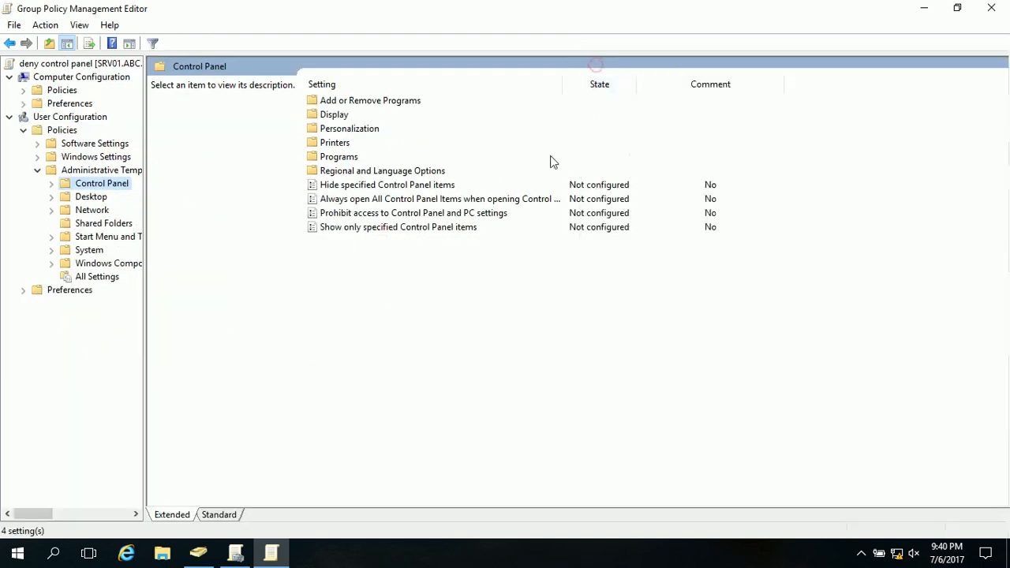
pyautogui.click(383, 217)
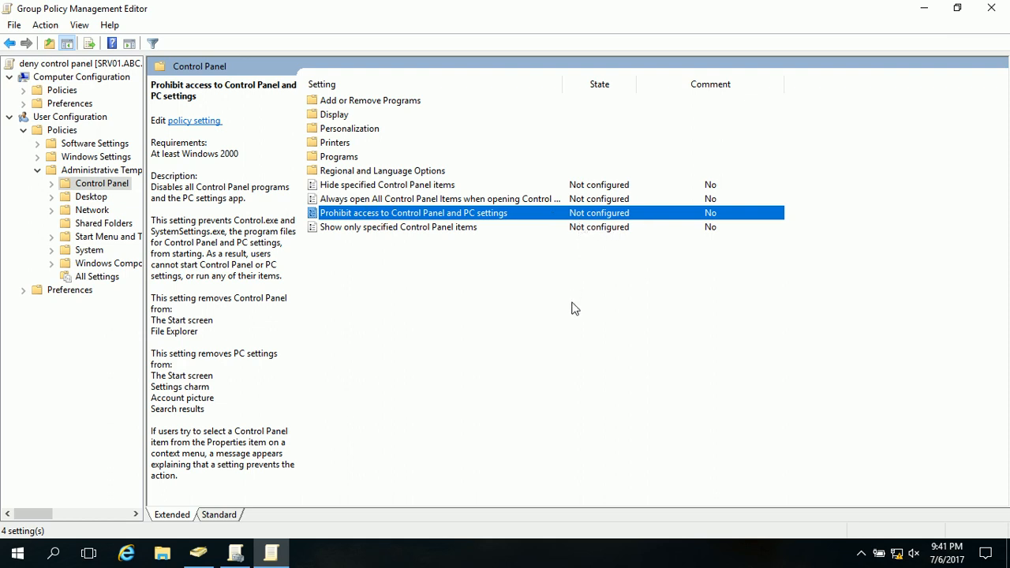
pyautogui.rightClick(537, 217)
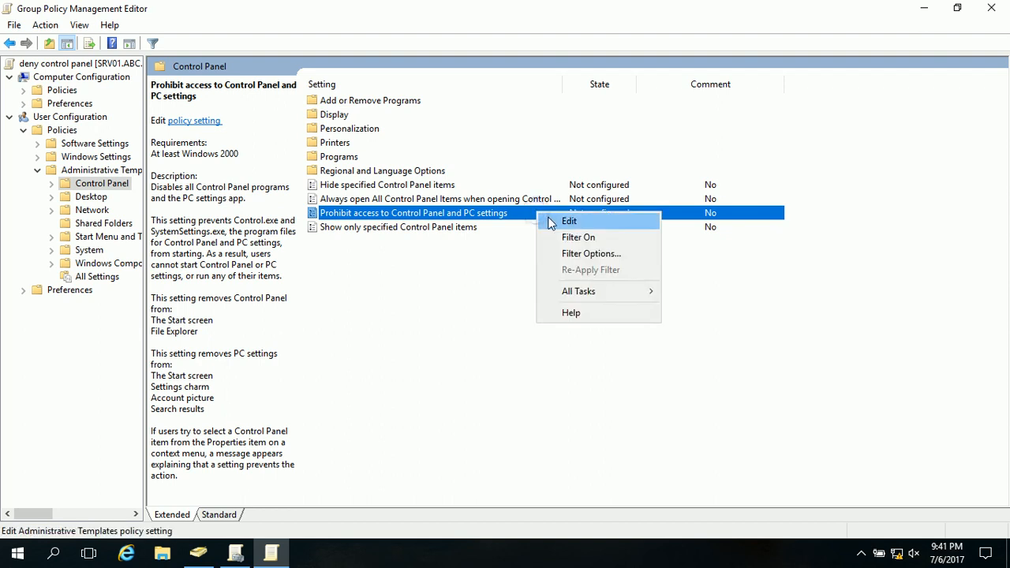
pyautogui.click(544, 221)
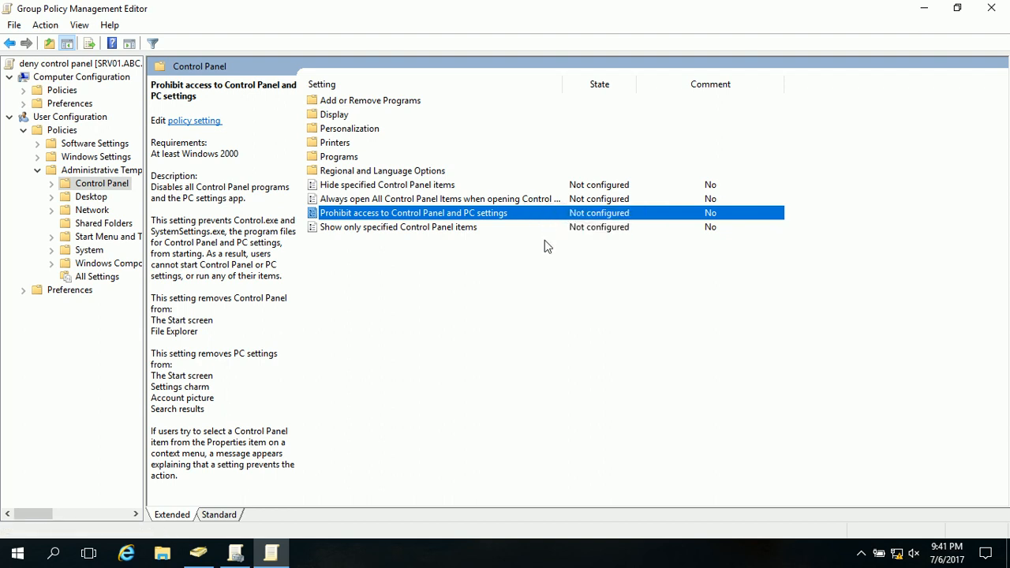
pyautogui.moveTo(396, 97); pyautogui.dragTo(634, 21)
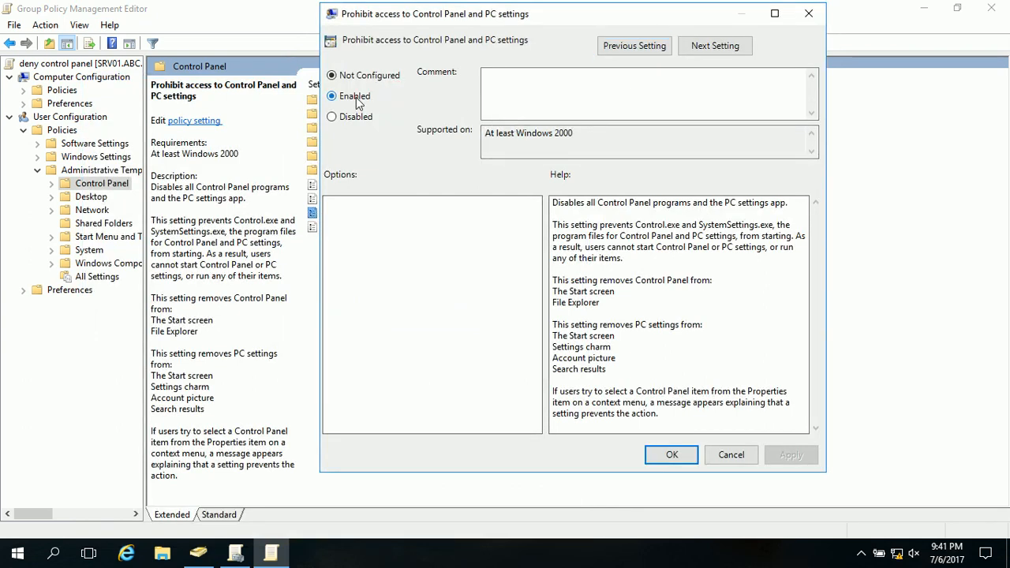
pyautogui.click(332, 96)
pyautogui.click(780, 452)
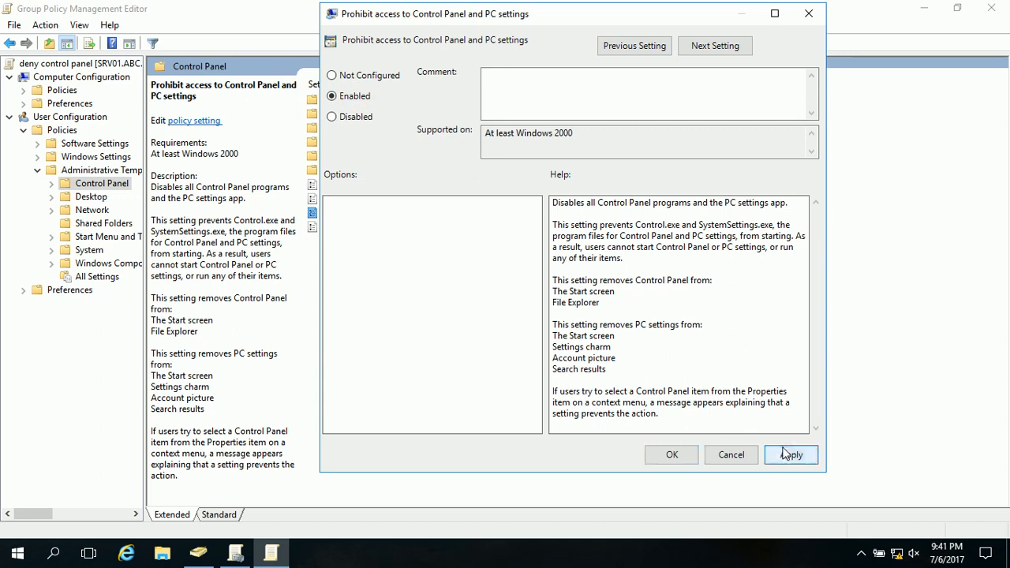
pyautogui.click(671, 456)
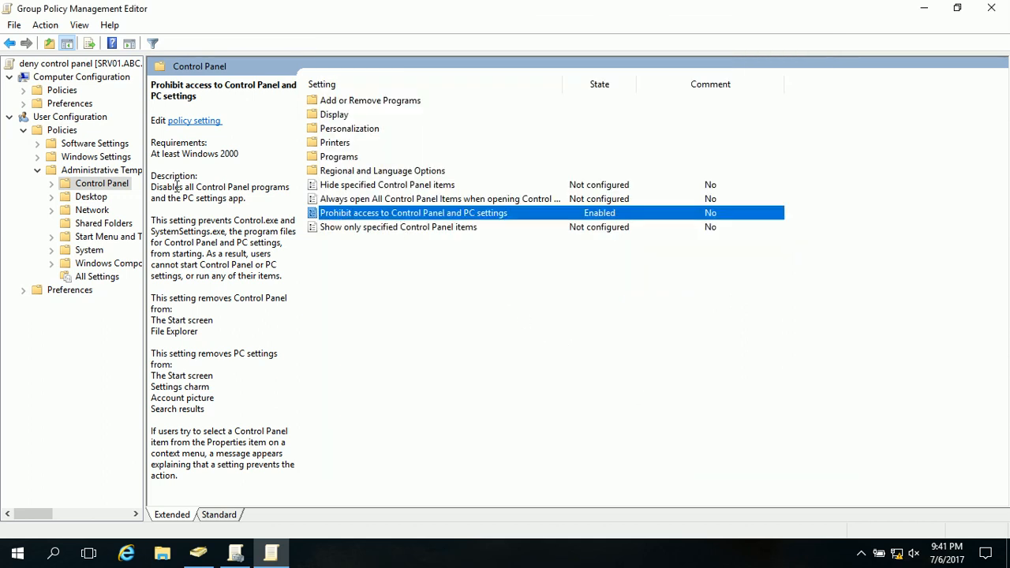
pyautogui.click(995, 8)
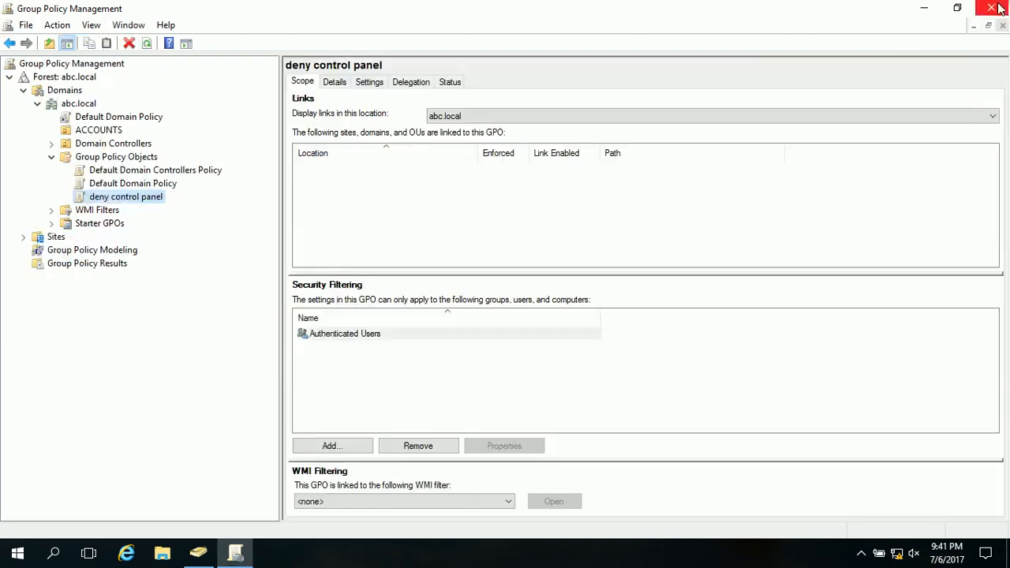
# - Link the "deny control panel" Group Policy Object to the ACCOUNTS organizational unit
pyautogui.click(151, 201)
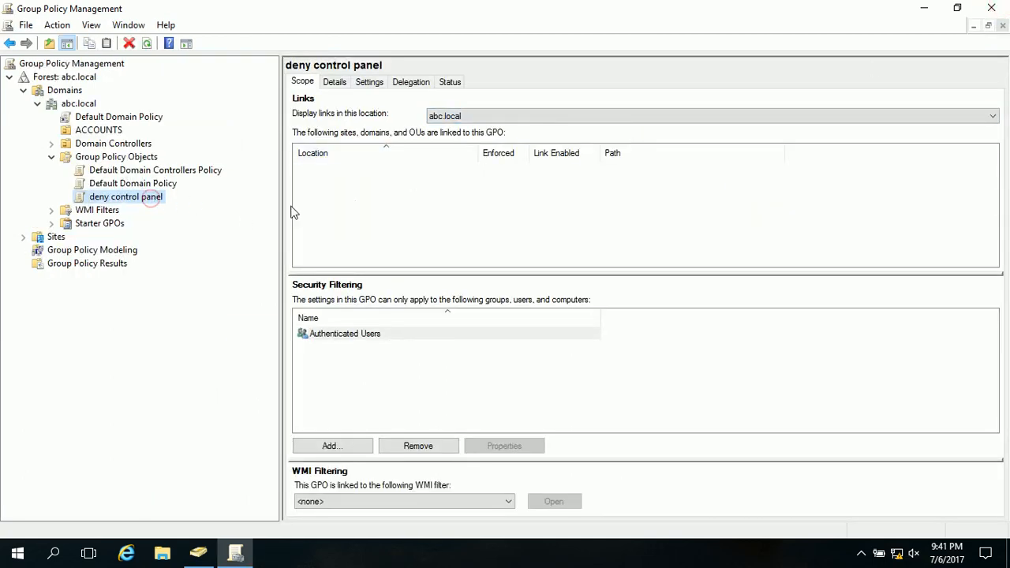
pyautogui.click(218, 250)
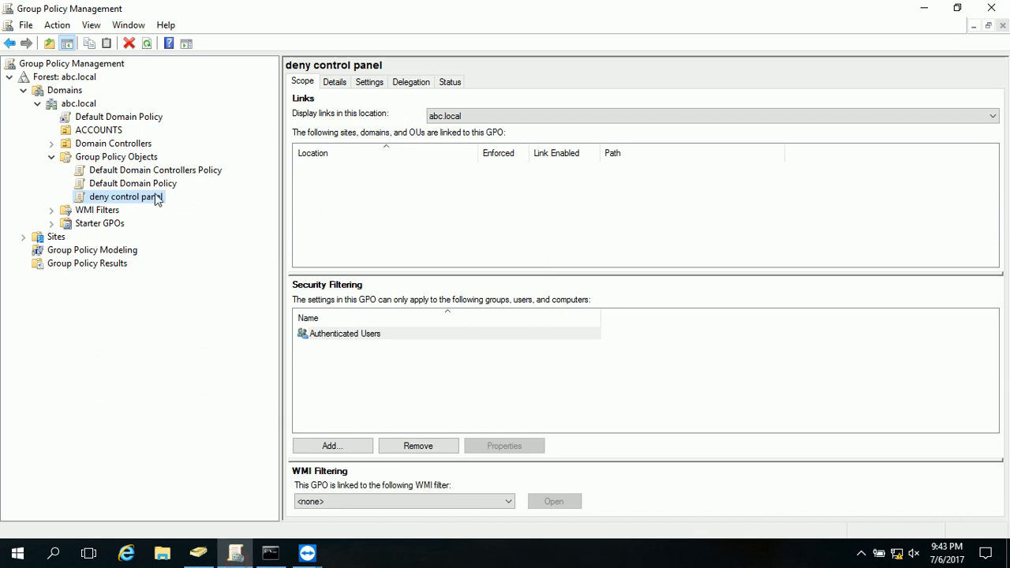
pyautogui.click(150, 198)
pyautogui.click(198, 239)
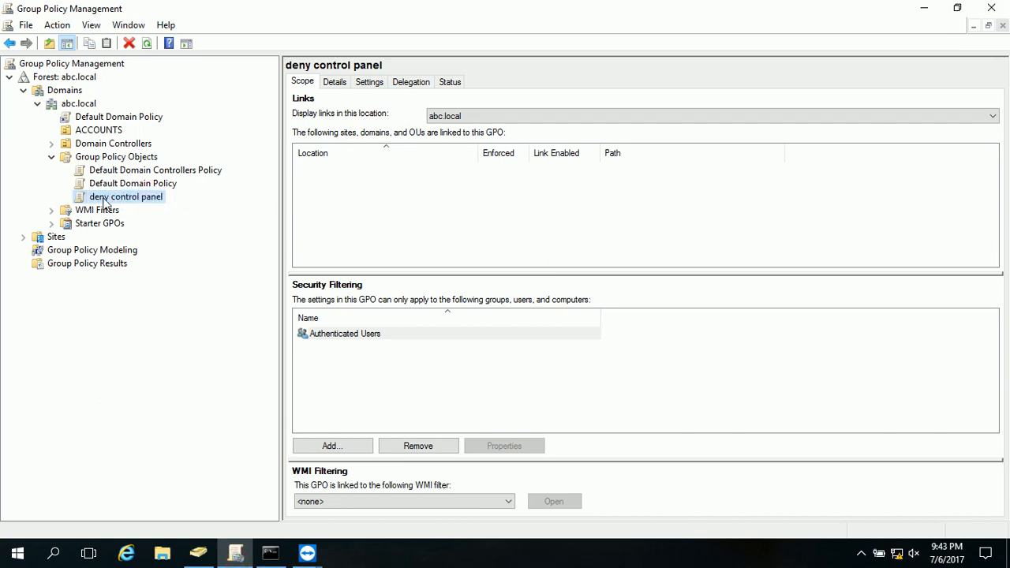
pyautogui.moveTo(103, 202); pyautogui.dragTo(117, 137)
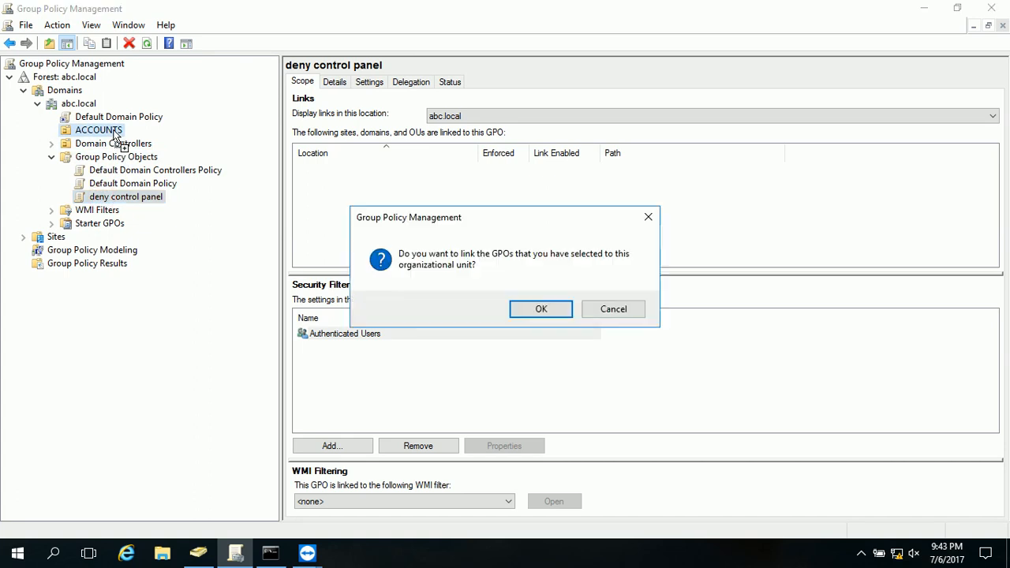
pyautogui.click(537, 311)
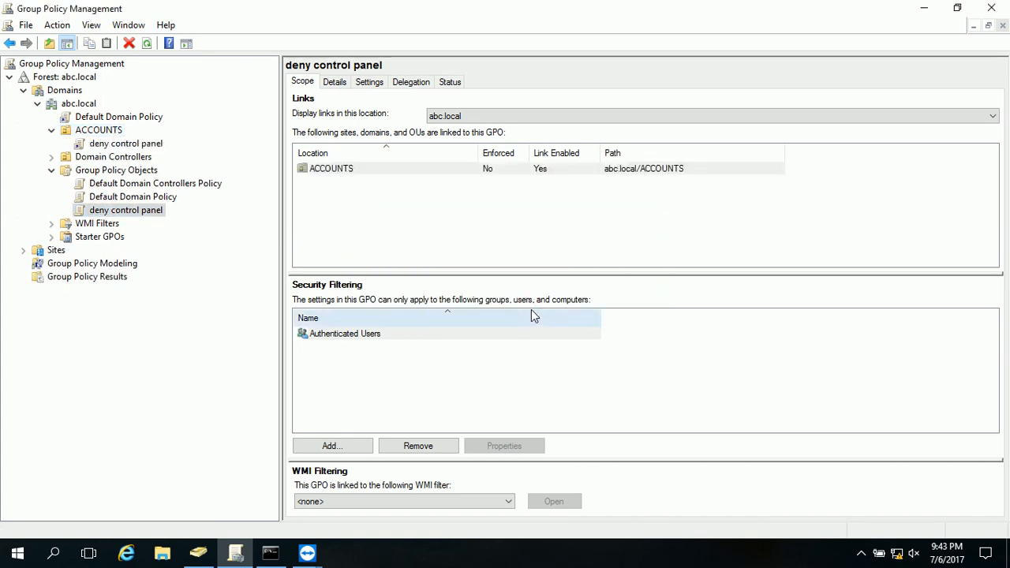
# - Open a Command Prompt on the server and refresh the group policies with gpupdate
pyautogui.press('super+r')
pyautogui.press('Return')
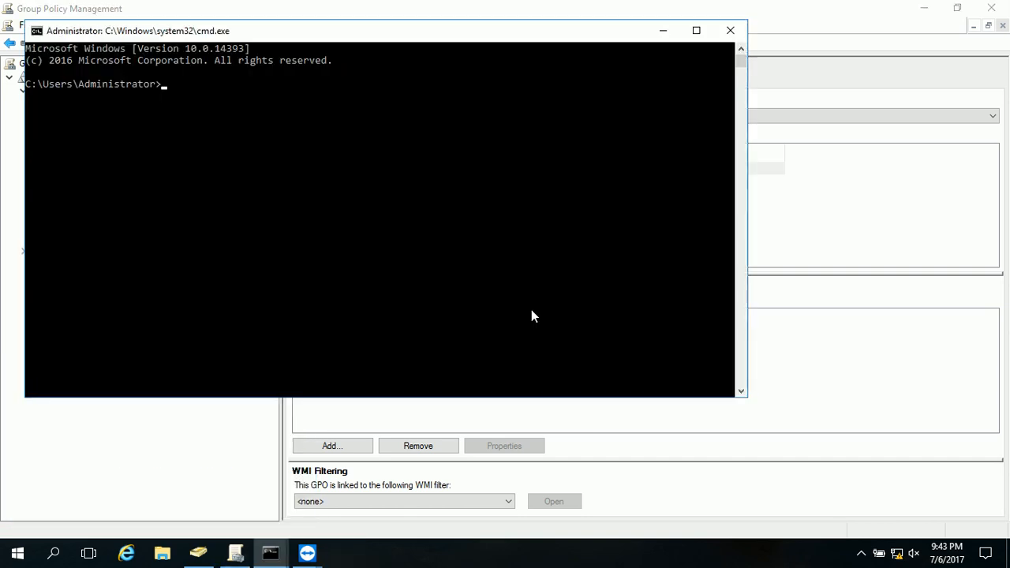
pyautogui.write('gpupdate')
pyautogui.press('Return')
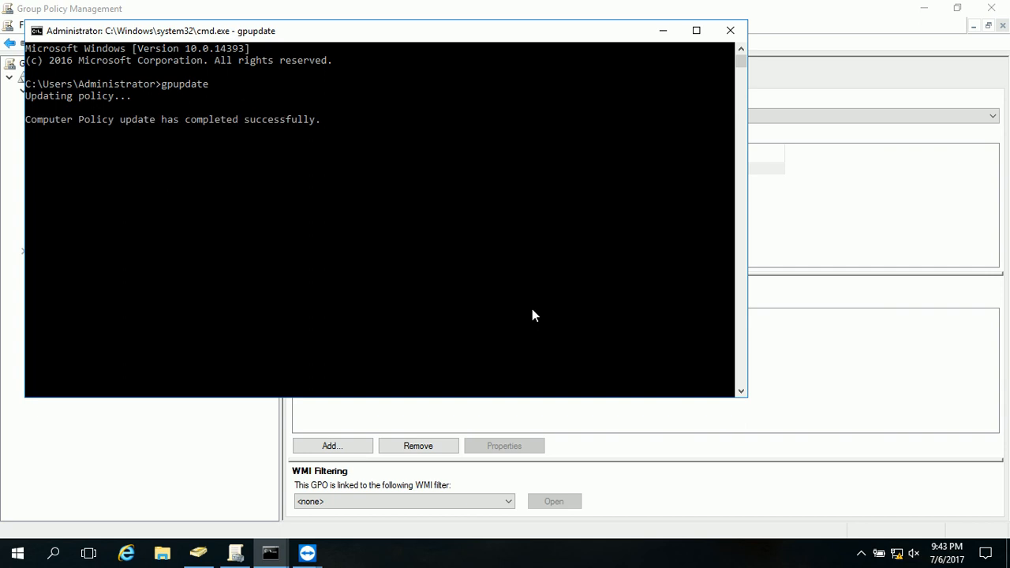
# - Switch to the TeamViewer remote session, sign the domain user out of the client, and return to the server's Command Prompt
pyautogui.moveTo(307, 552)
pyautogui.click(347, 517)
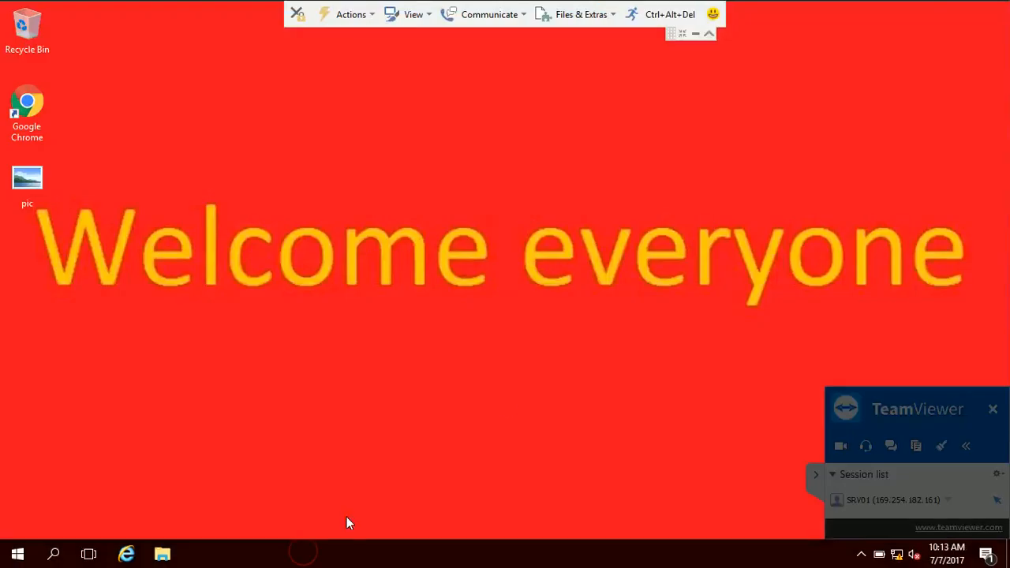
pyautogui.click(661, 18)
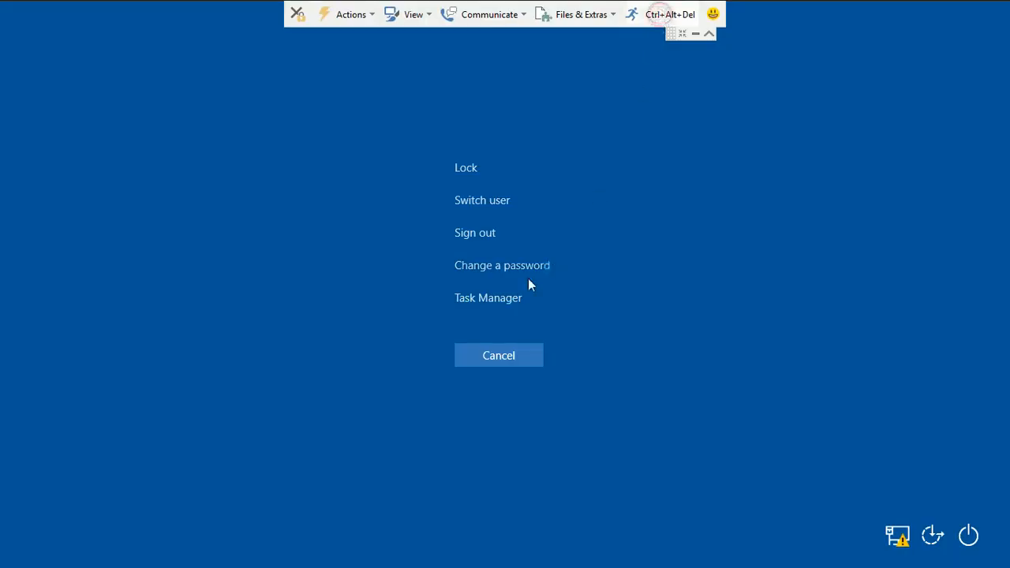
pyautogui.click(494, 233)
pyautogui.click(695, 34)
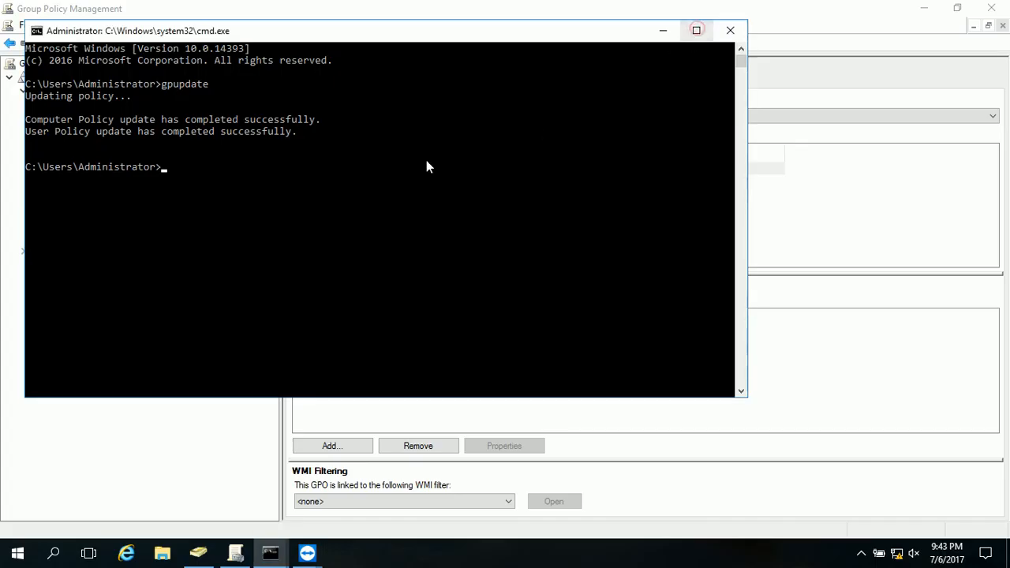
# - Return to the TeamViewer remote session and sign the domain user back in with the account password
pyautogui.moveTo(308, 553)
pyautogui.click(362, 527)
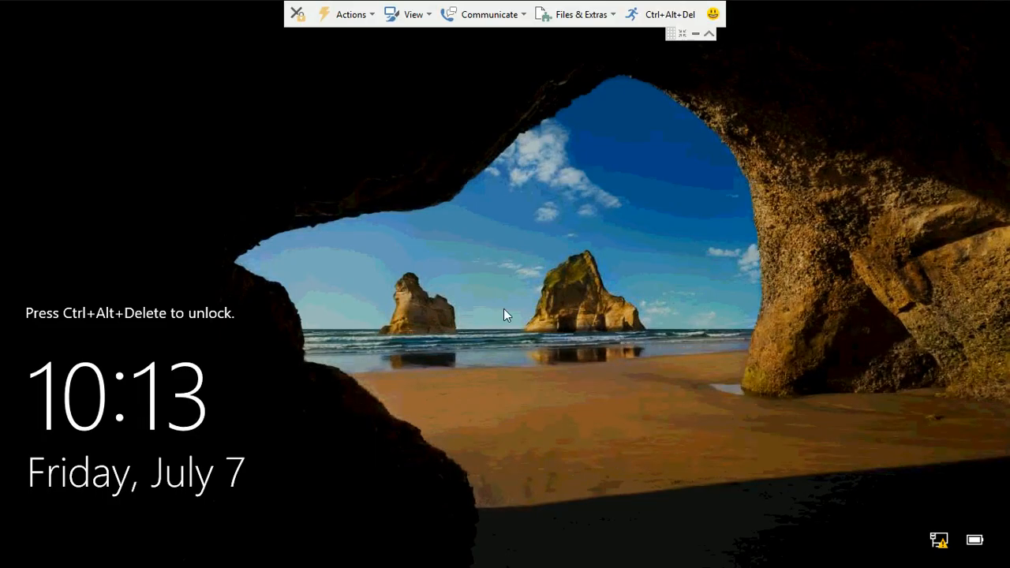
pyautogui.click(669, 12)
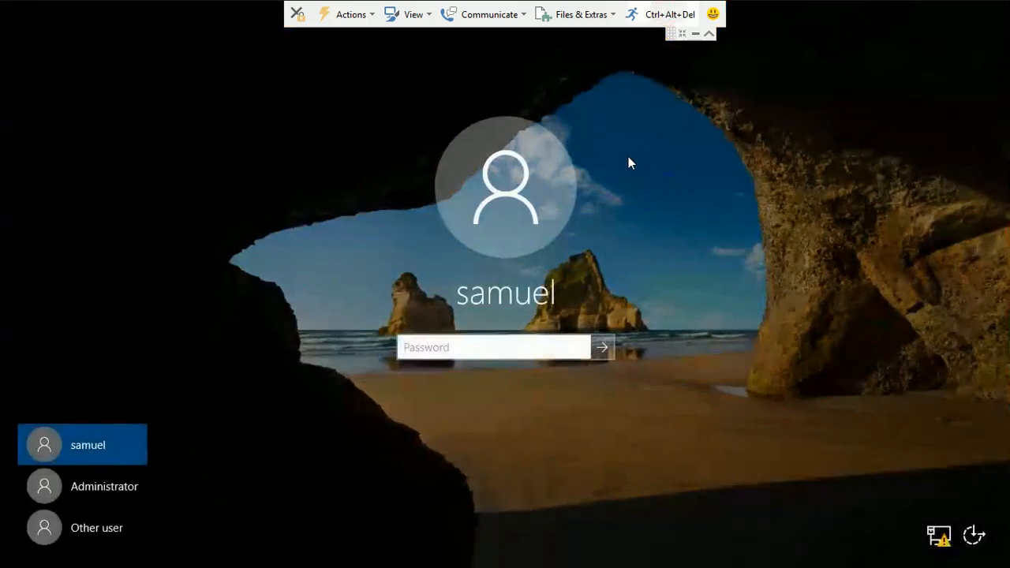
pyautogui.write('•••••••')
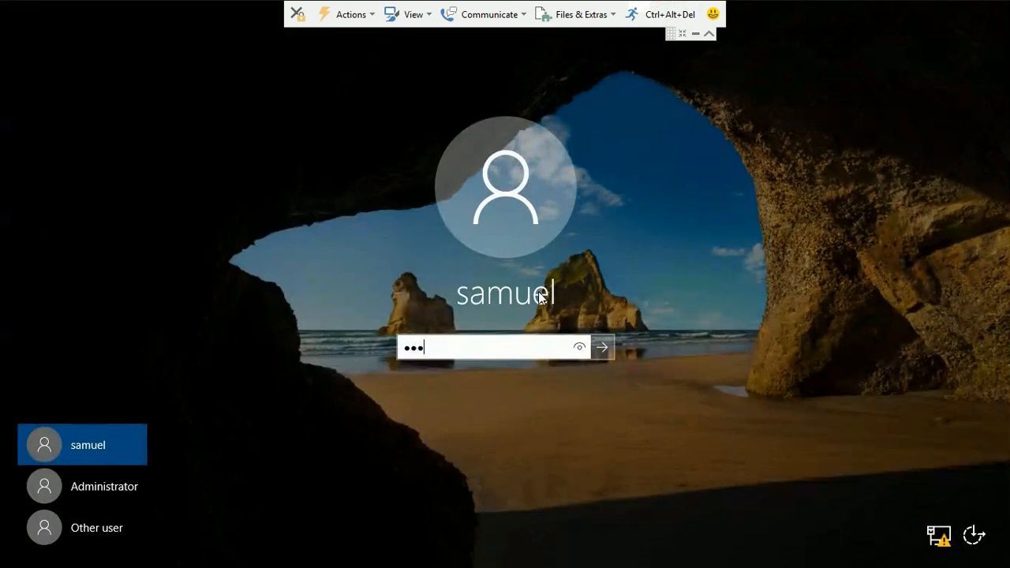
pyautogui.press('Return')
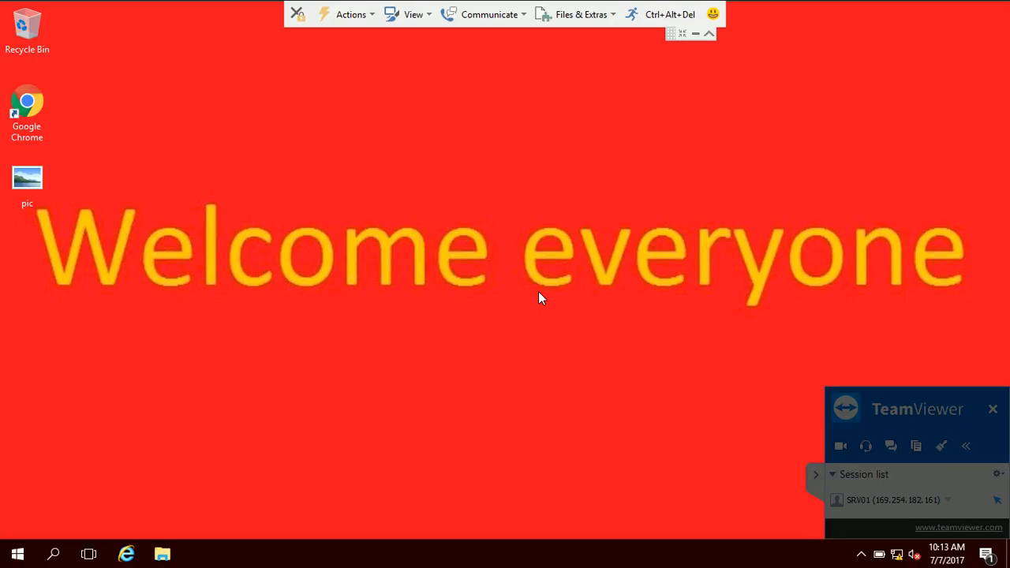
# - Test the policy by running "control" on the remote client, dismiss the resulting dialog, and return to the server
pyautogui.press('super+r')
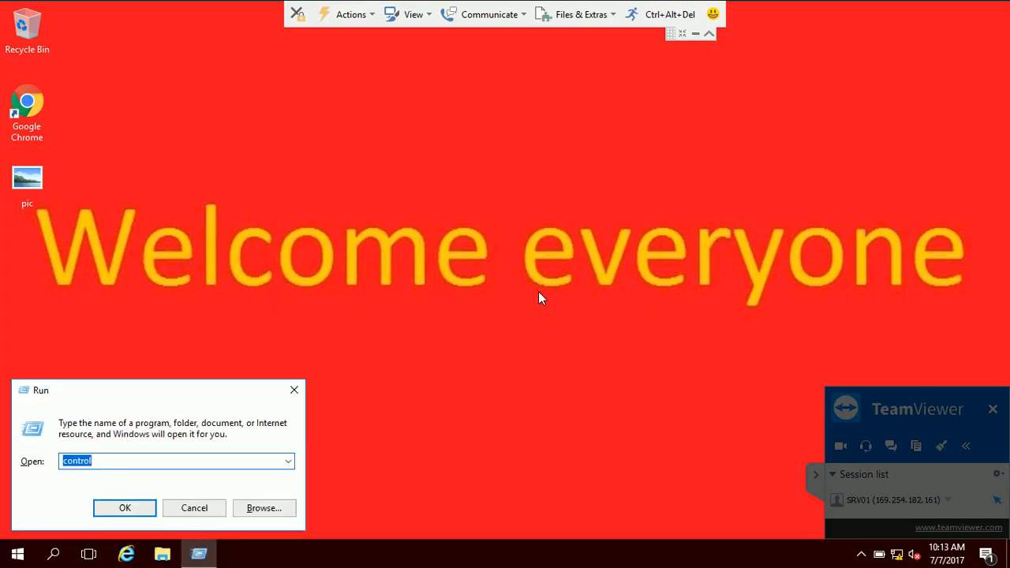
pyautogui.press('Return')
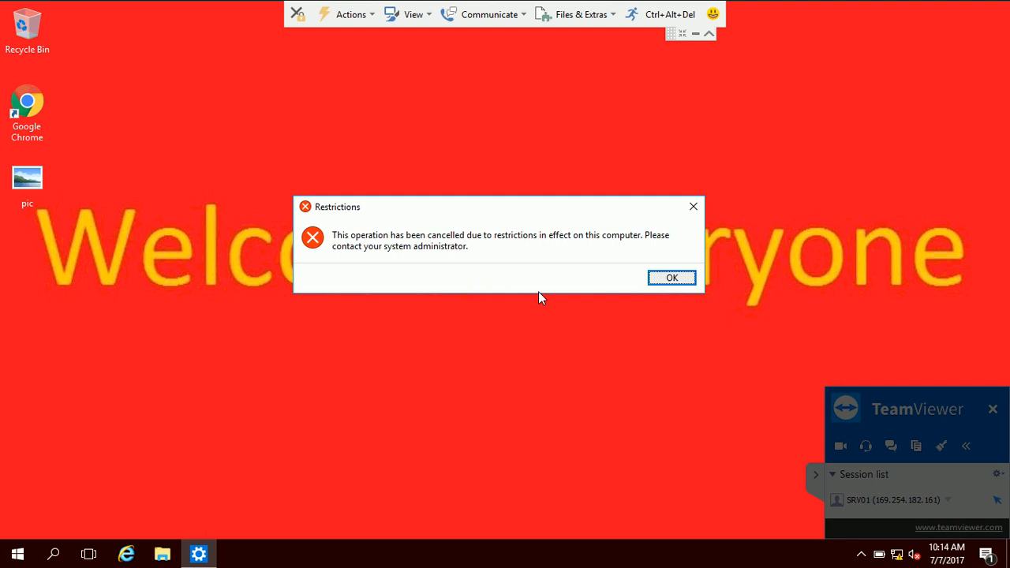
pyautogui.press('Return')
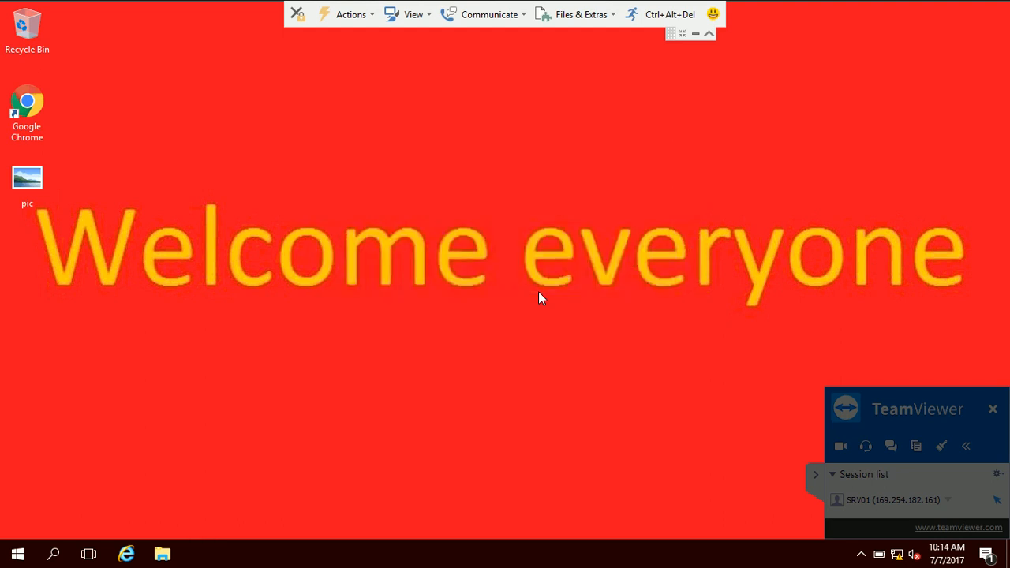
pyautogui.click(812, 476)
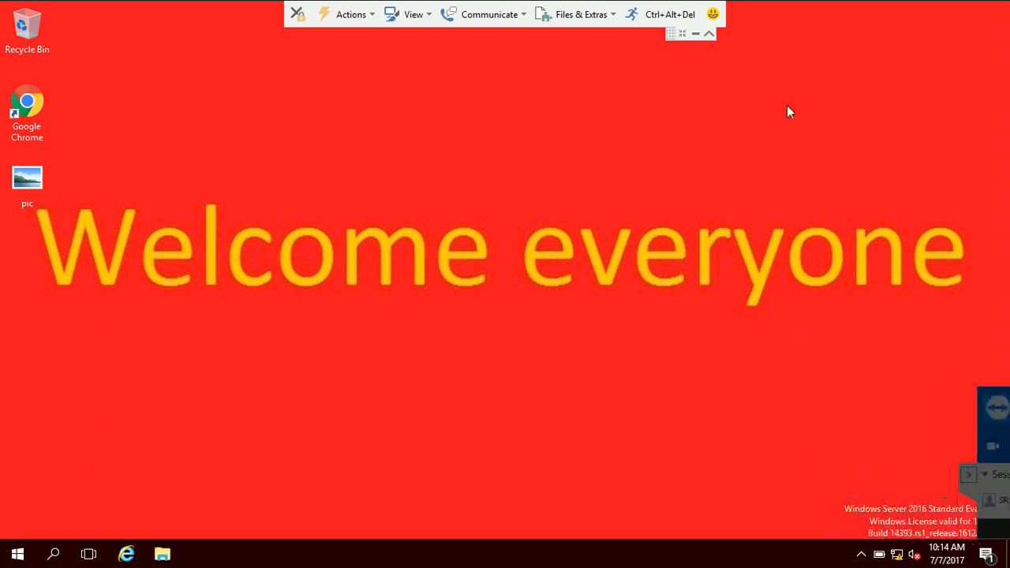
pyautogui.click(694, 34)
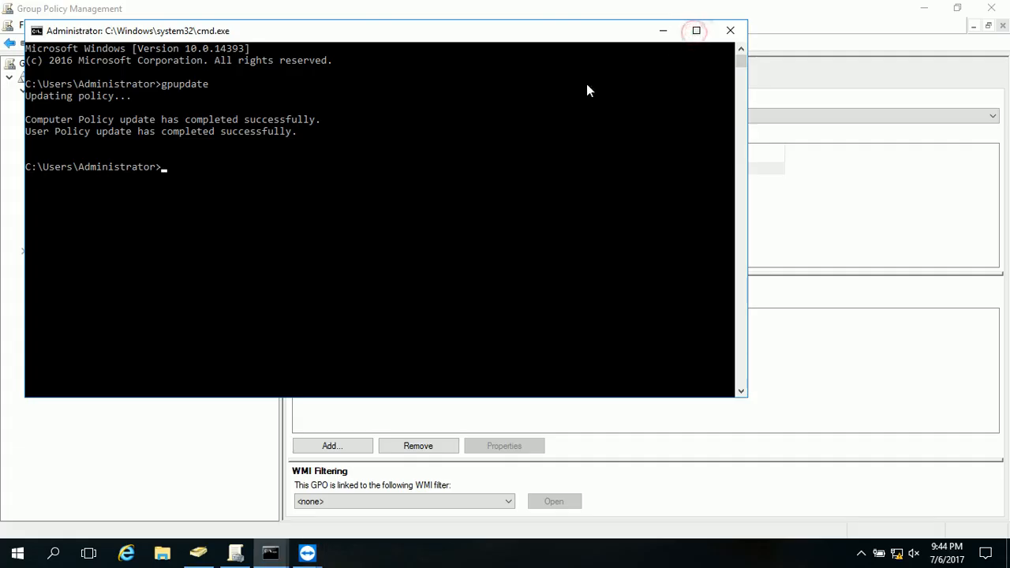
# - Inspect the "deny control panel" link under ACCOUNTS in Group Policy Management and leave the console
pyautogui.click(657, 32)
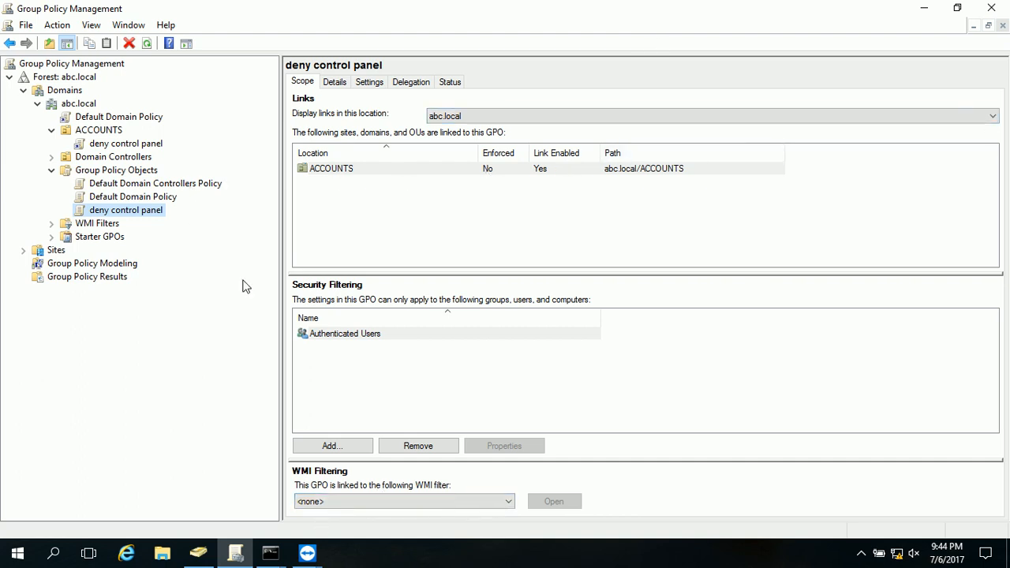
pyautogui.click(154, 145)
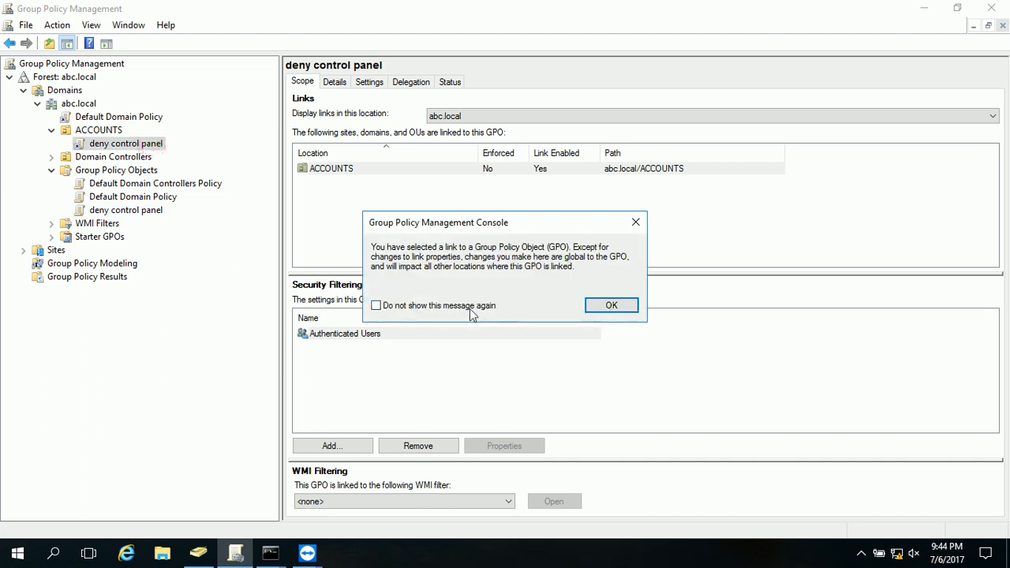
pyautogui.click(627, 306)
pyautogui.click(986, 8)
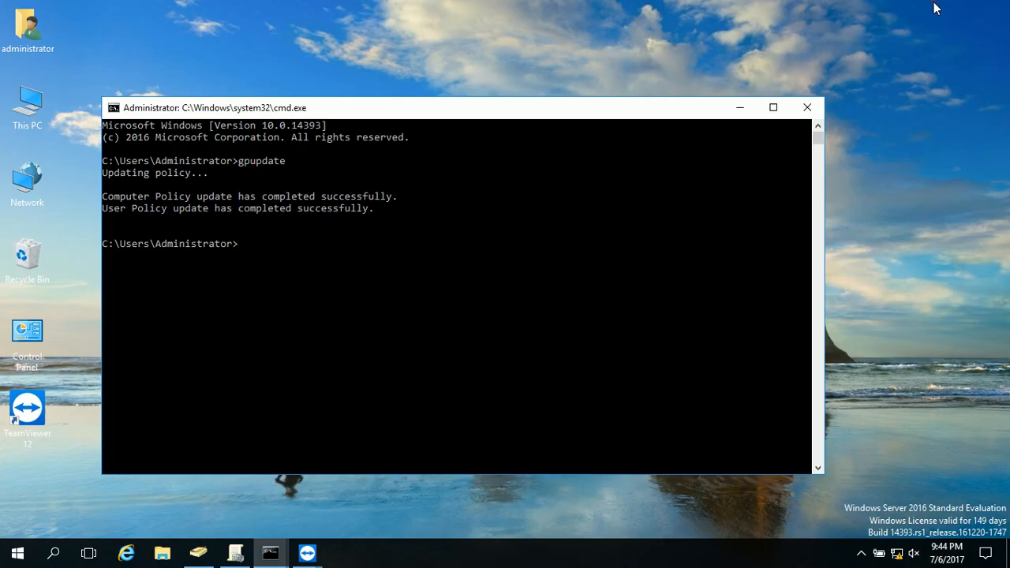